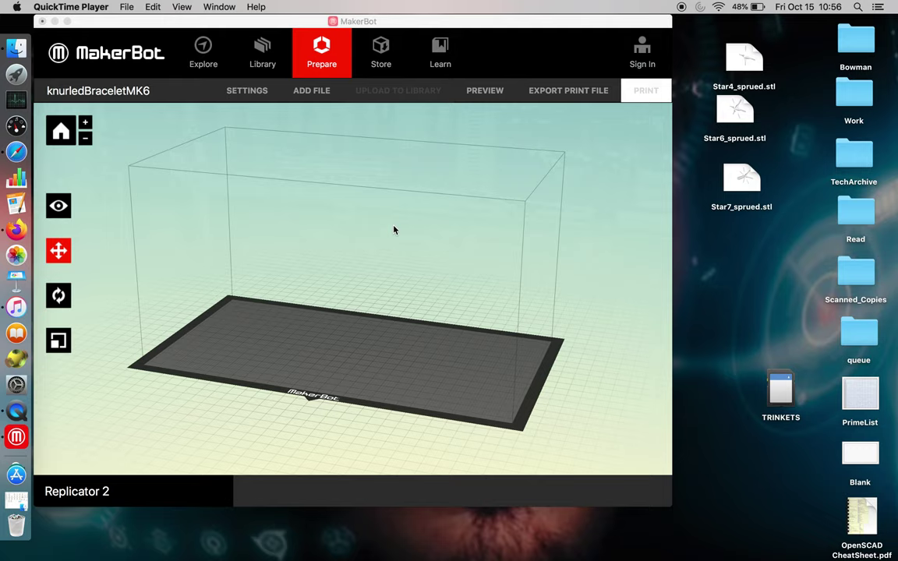
Open Star7_sprued.stl from the desktop in MeshLab, dismissing the update notice and bringing the whole star into view
{"action": "double_click", "coordinate": [743, 182]}
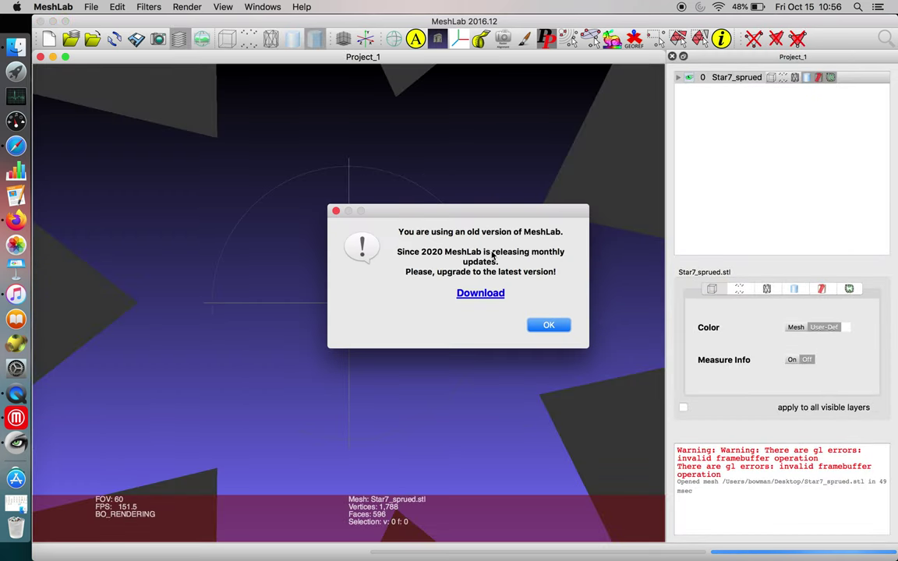
{"action": "left_click", "coordinate": [542, 326]}
{"action": "scroll", "coordinate": [460, 329], "scroll_direction": "up", "scroll_amount": 5}
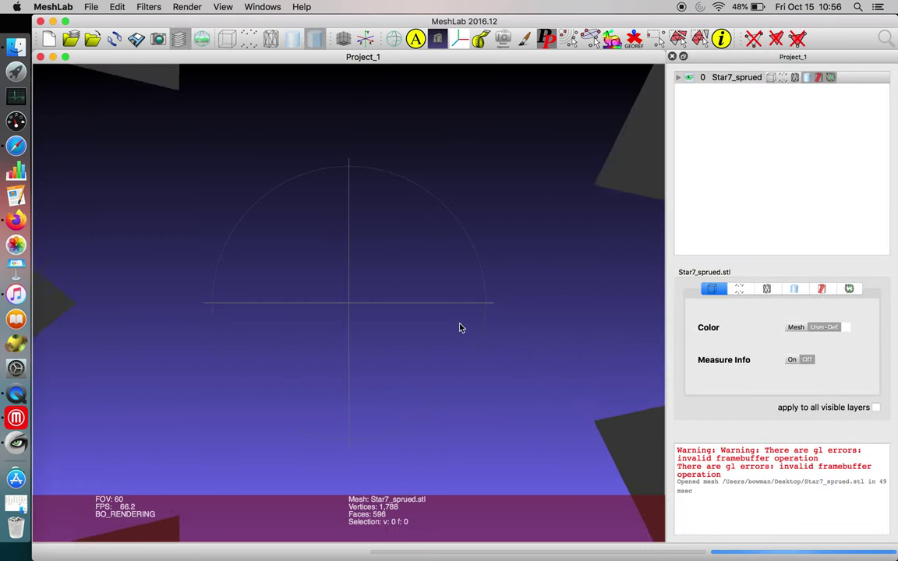
{"action": "scroll", "coordinate": [460, 328], "scroll_direction": "down", "scroll_amount": 5}
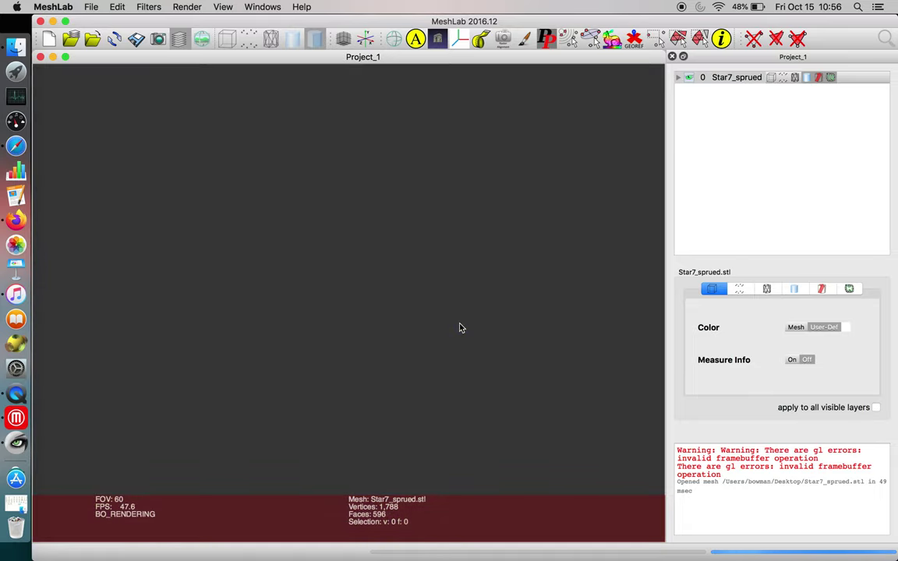
{"action": "scroll", "coordinate": [460, 329], "scroll_direction": "down", "scroll_amount": 10}
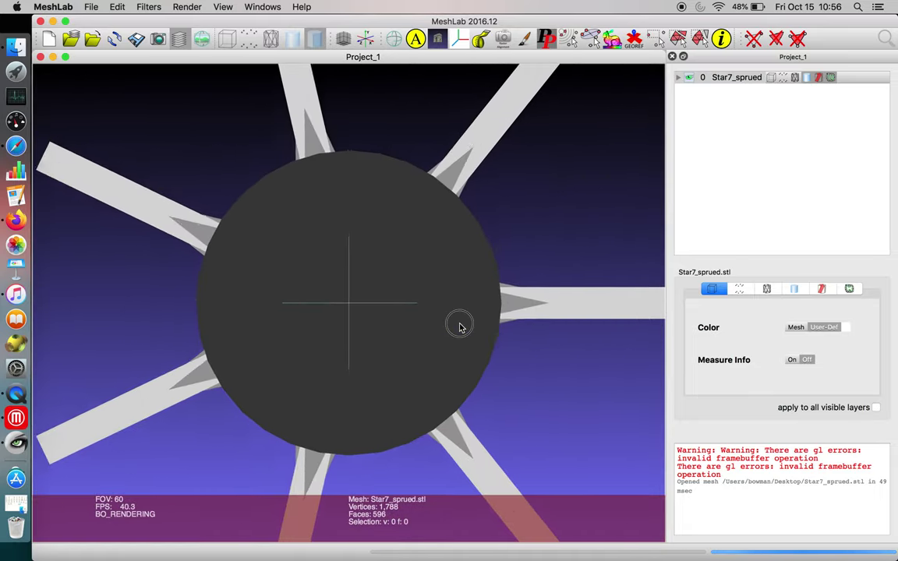
{"action": "scroll", "coordinate": [377, 301], "scroll_direction": "down", "scroll_amount": 8}
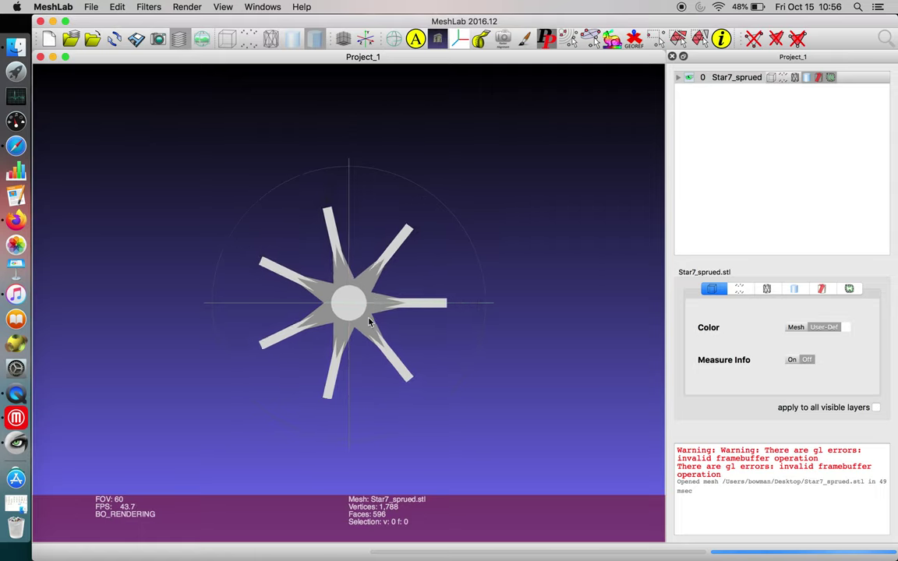
Examine the star mesh from several angles, close up where the sprue cylinder meets the arms
{"action": "left_click_drag", "start_coordinate": [355, 290], "coordinate": [355, 290]}
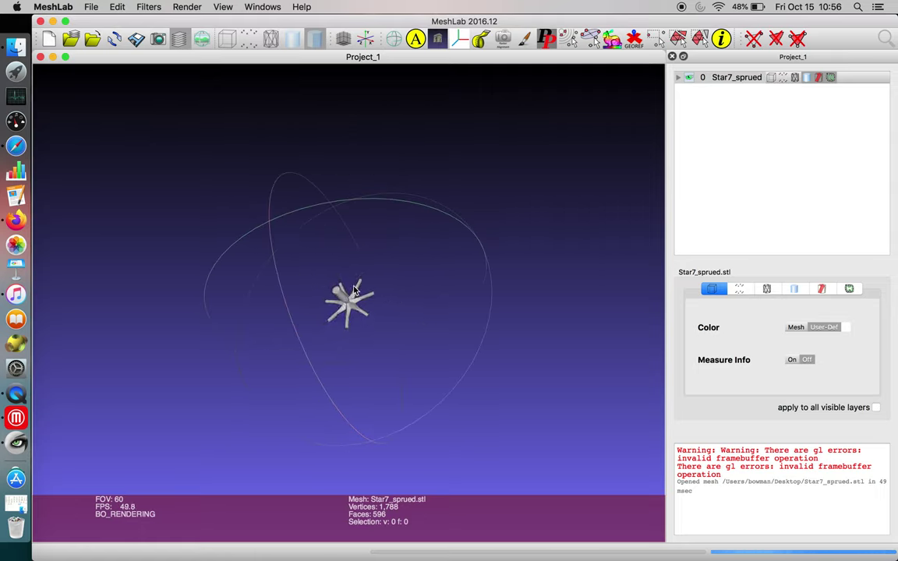
{"action": "scroll", "coordinate": [355, 290], "scroll_direction": "up", "scroll_amount": 8}
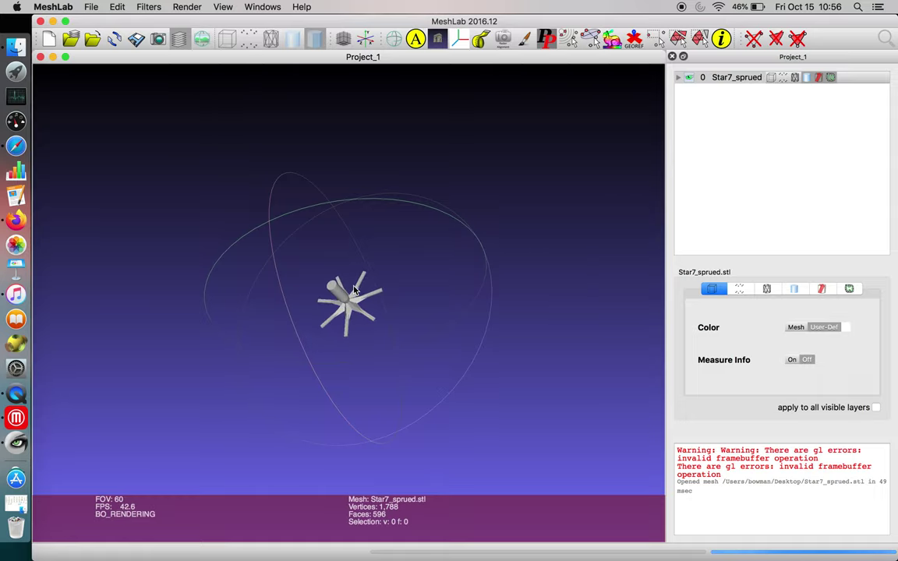
{"action": "scroll", "coordinate": [355, 291], "scroll_direction": "up", "scroll_amount": 10}
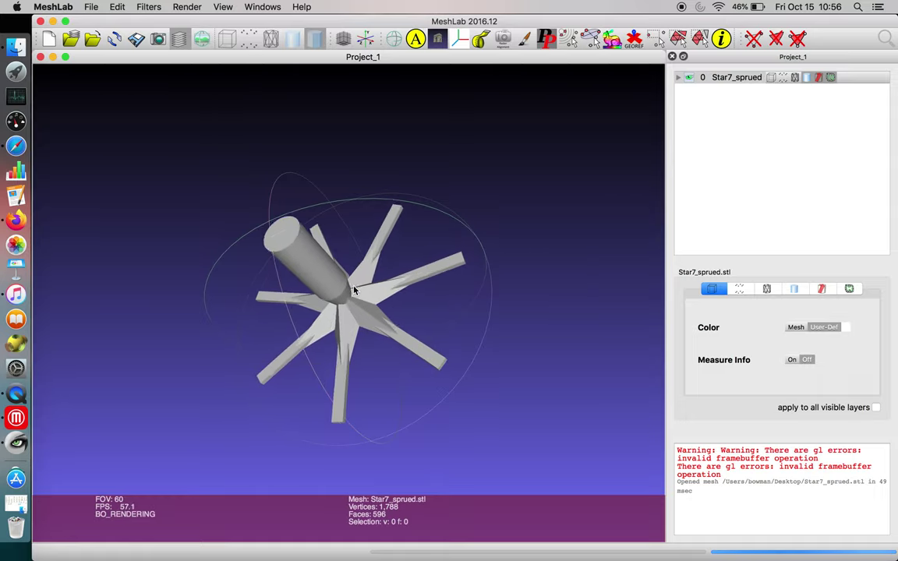
{"action": "scroll", "coordinate": [359, 296], "scroll_direction": "up", "scroll_amount": 3}
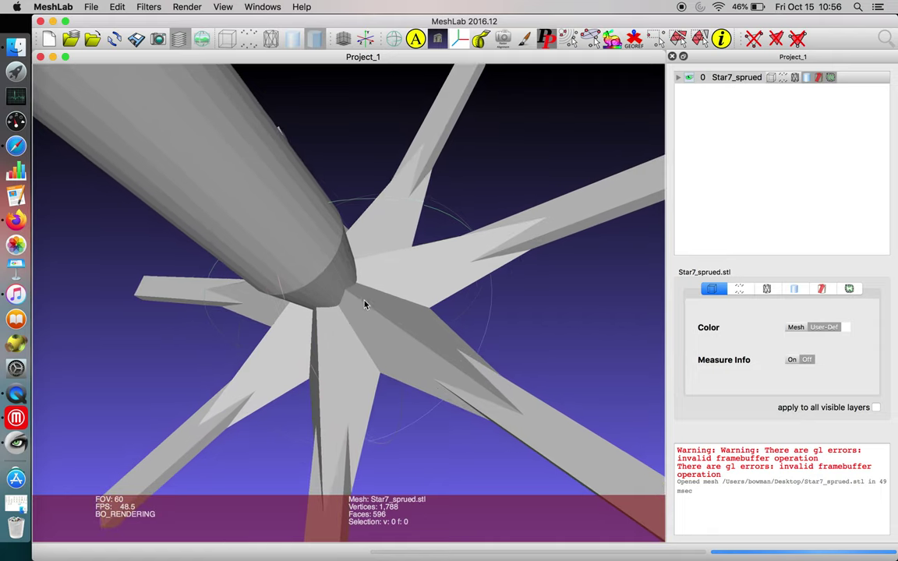
{"action": "left_click_drag", "start_coordinate": [363, 303], "coordinate": [301, 253]}
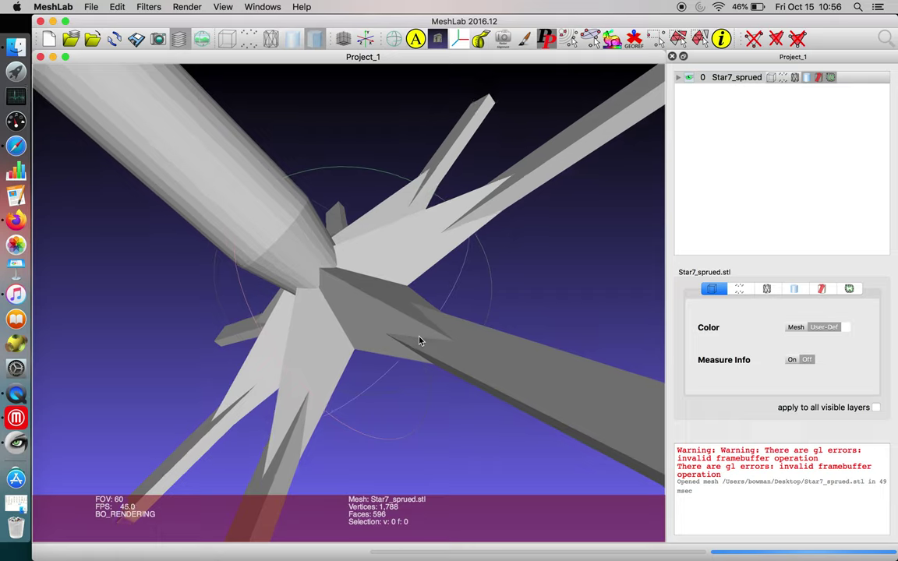
{"action": "scroll", "coordinate": [418, 341], "scroll_direction": "up", "scroll_amount": 5}
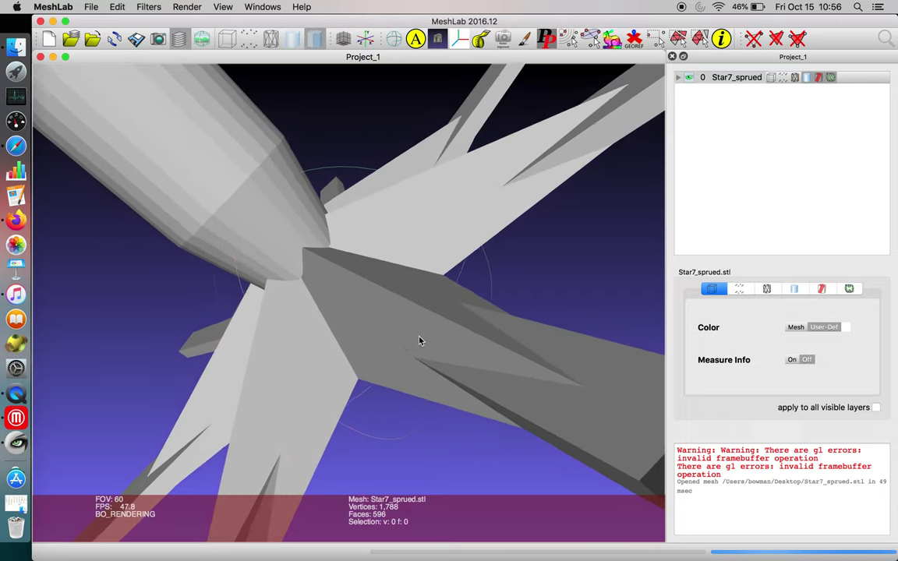
{"action": "scroll", "coordinate": [419, 340], "scroll_direction": "up", "scroll_amount": 5}
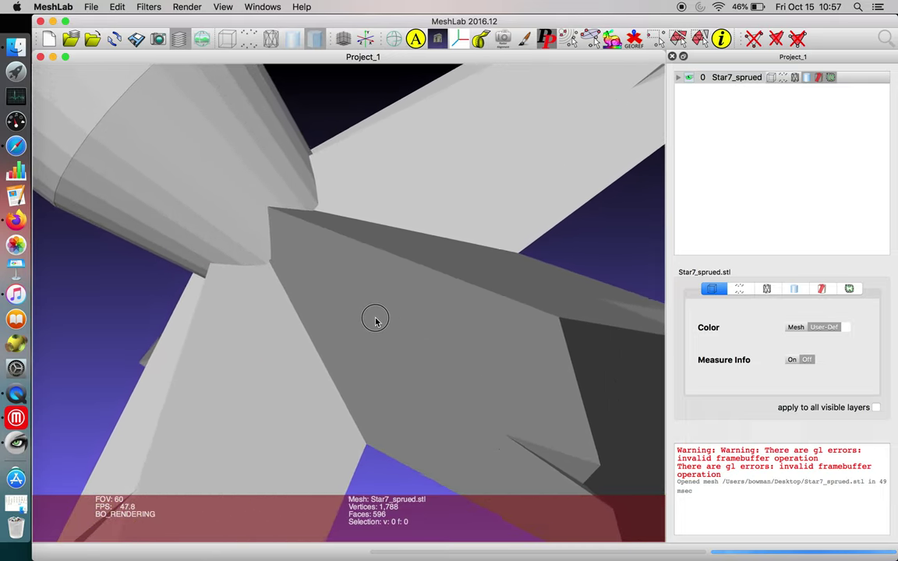
{"action": "left_click_drag", "start_coordinate": [352, 303], "coordinate": [395, 357]}
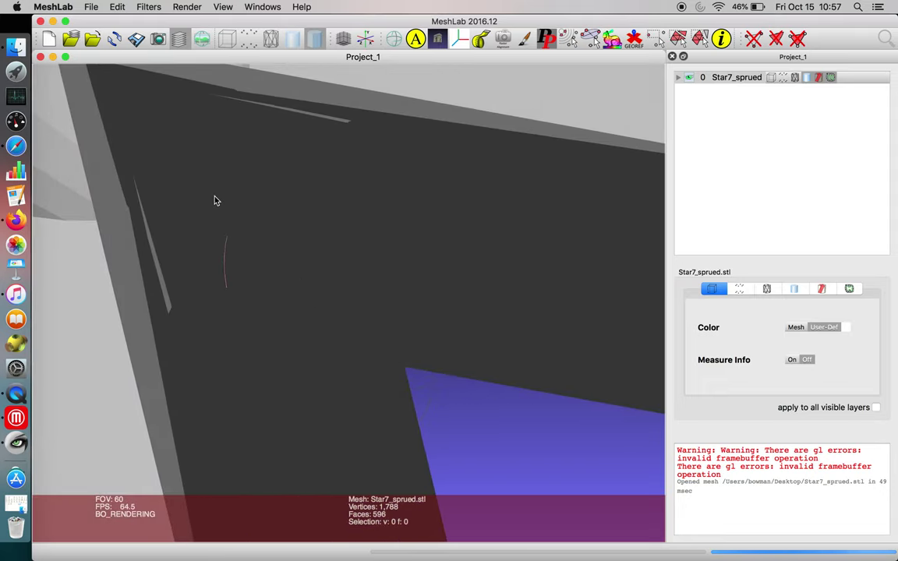
{"action": "scroll", "coordinate": [230, 208], "scroll_direction": "down", "scroll_amount": 5}
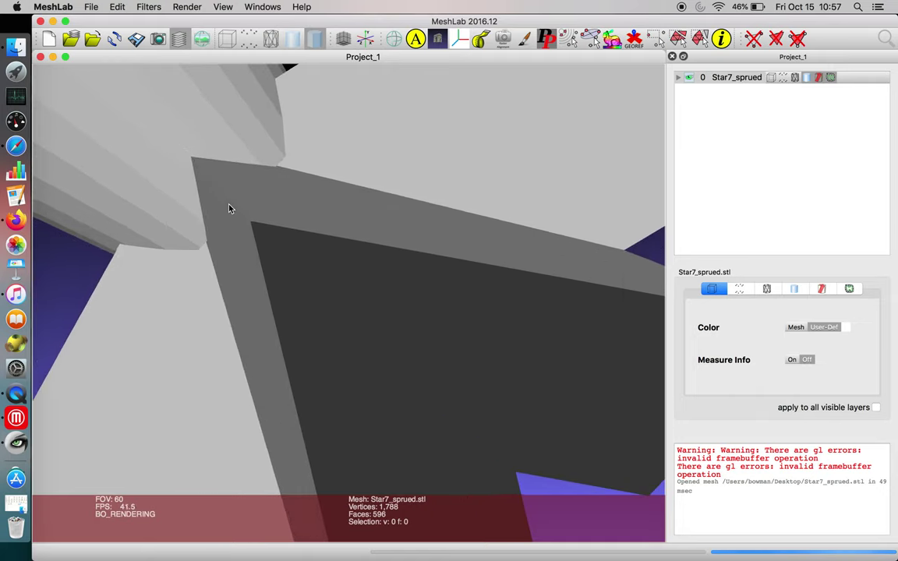
{"action": "scroll", "coordinate": [230, 208], "scroll_direction": "down", "scroll_amount": 6}
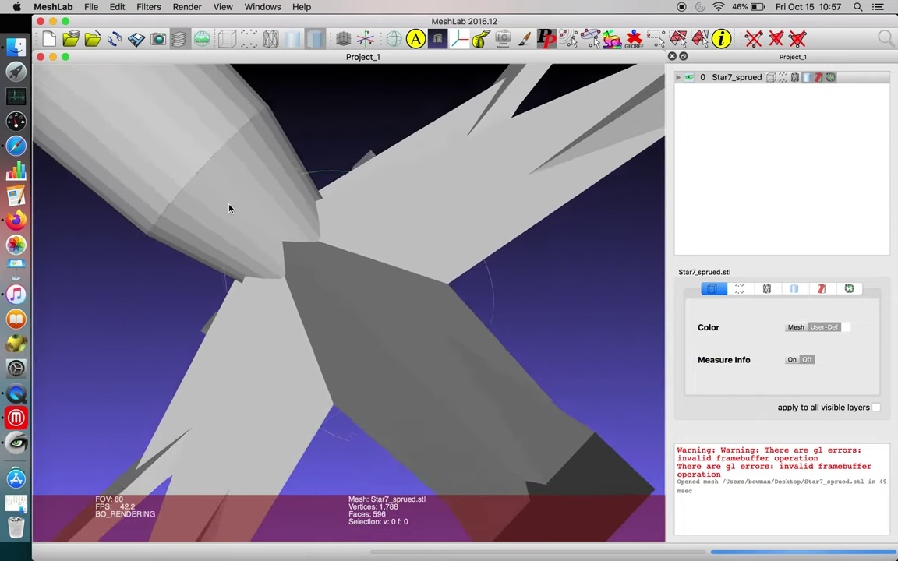
{"action": "scroll", "coordinate": [127, 130], "scroll_direction": "down", "scroll_amount": 6}
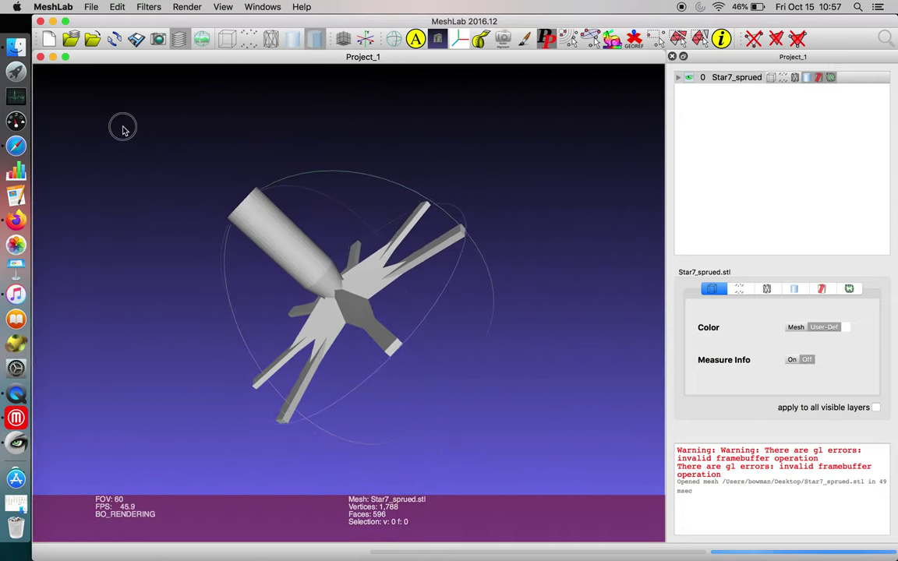
{"action": "scroll", "coordinate": [128, 135], "scroll_direction": "down", "scroll_amount": 4}
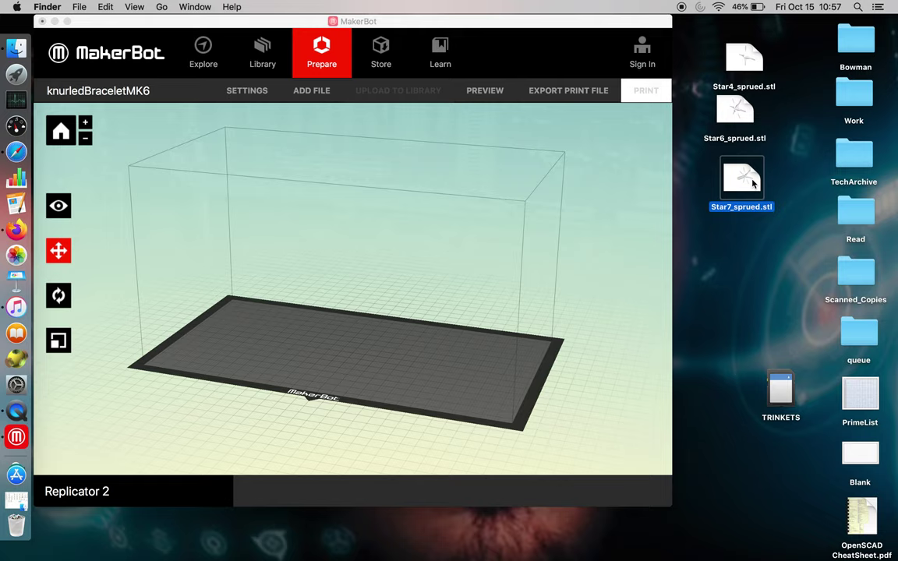
Switch to MakerBot and load Star7_sprued.stl from the desktop onto the build platform
{"action": "left_click_drag", "start_coordinate": [753, 182], "coordinate": [265, 329]}
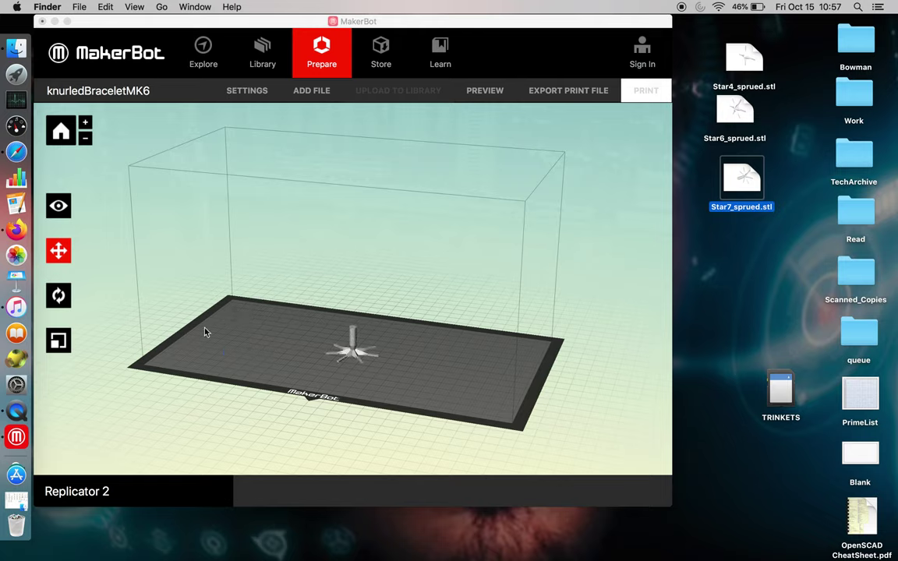
{"action": "left_click", "coordinate": [63, 210]}
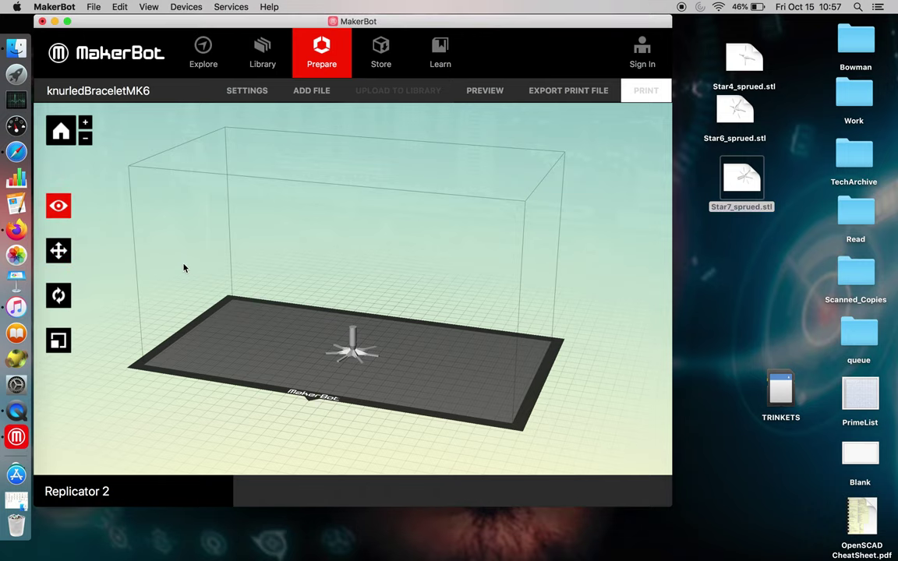
{"action": "scroll", "coordinate": [184, 265], "scroll_direction": "up", "scroll_amount": 5}
{"action": "left_click_drag", "start_coordinate": [219, 346], "coordinate": [263, 358]}
{"action": "scroll", "coordinate": [263, 359], "scroll_direction": "up", "scroll_amount": 3}
{"action": "scroll", "coordinate": [263, 358], "scroll_direction": "down", "scroll_amount": 3}
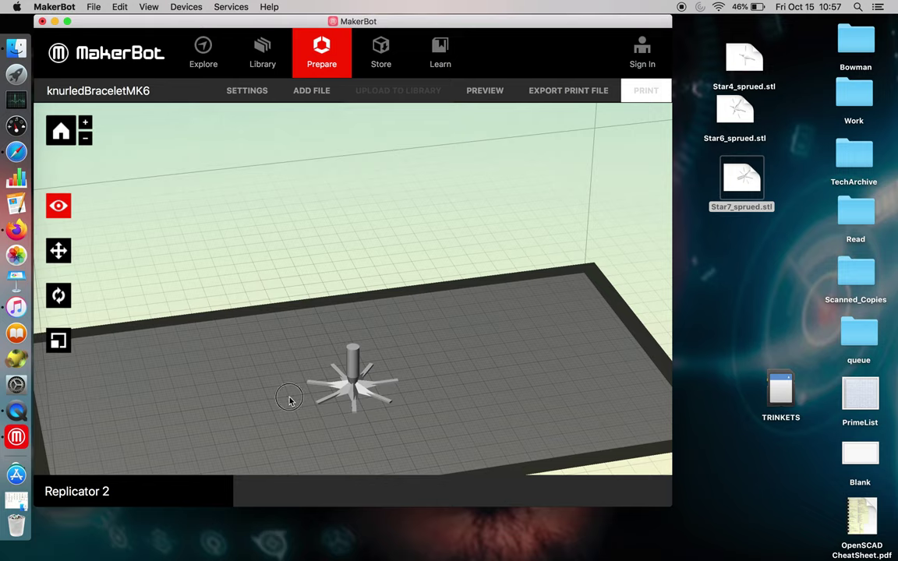
{"action": "left_click_drag", "start_coordinate": [292, 401], "coordinate": [274, 390]}
{"action": "scroll", "coordinate": [274, 389], "scroll_direction": "up", "scroll_amount": 3}
Try setting the star's Y position to 40 mm on the build platform
{"action": "left_click", "coordinate": [344, 396]}
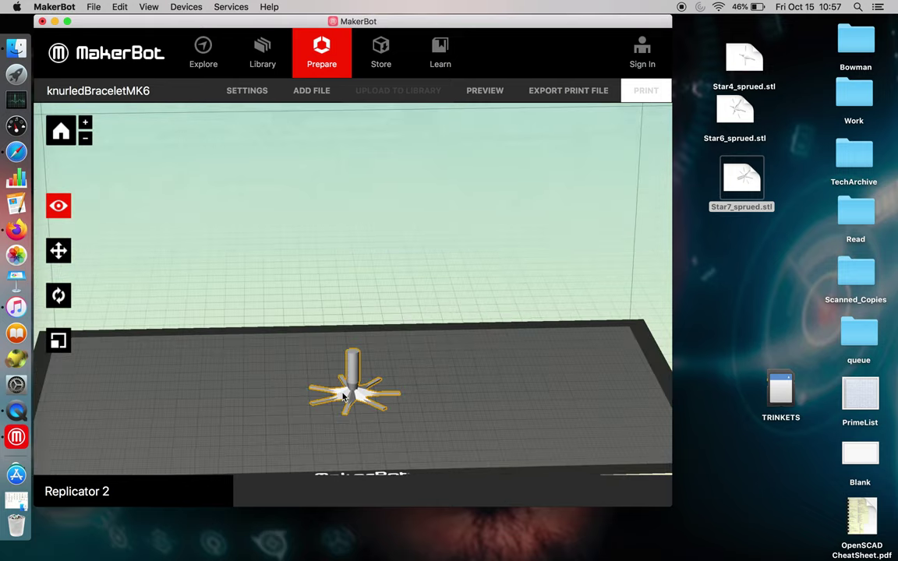
{"action": "left_click", "coordinate": [62, 251]}
{"action": "left_click", "coordinate": [63, 253]}
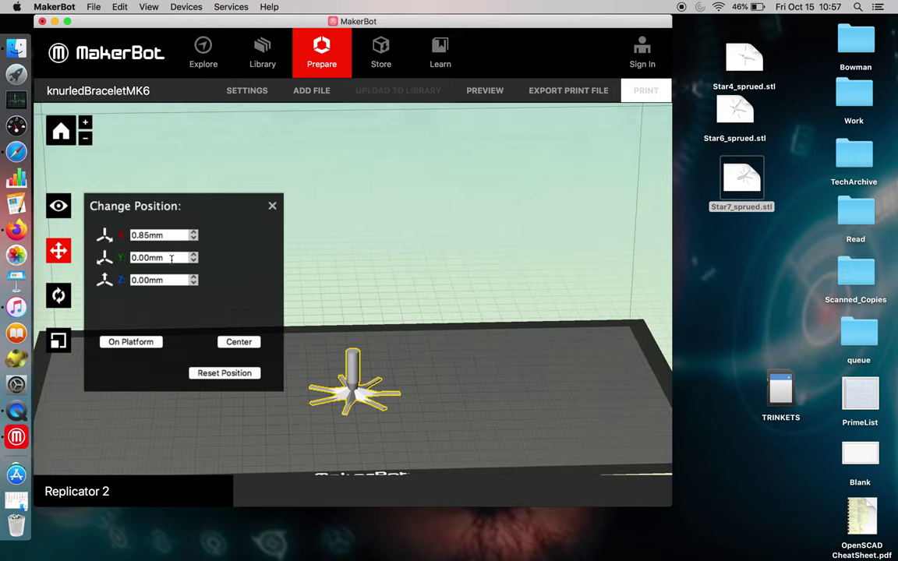
{"action": "left_click", "coordinate": [134, 257]}
{"action": "key", "text": "Delete"}
{"action": "key", "text": "Delete"}
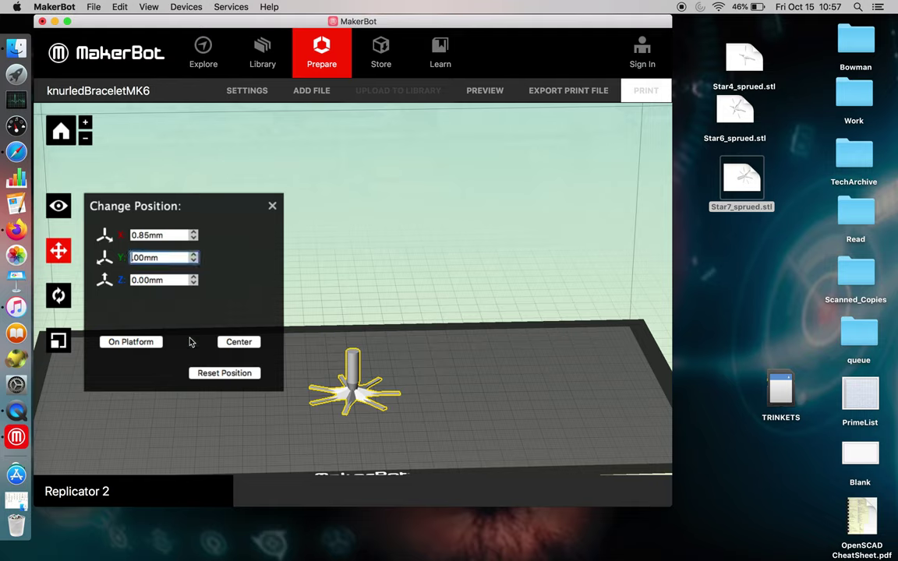
{"action": "type", "text": "40."}
{"action": "key", "text": "Return"}
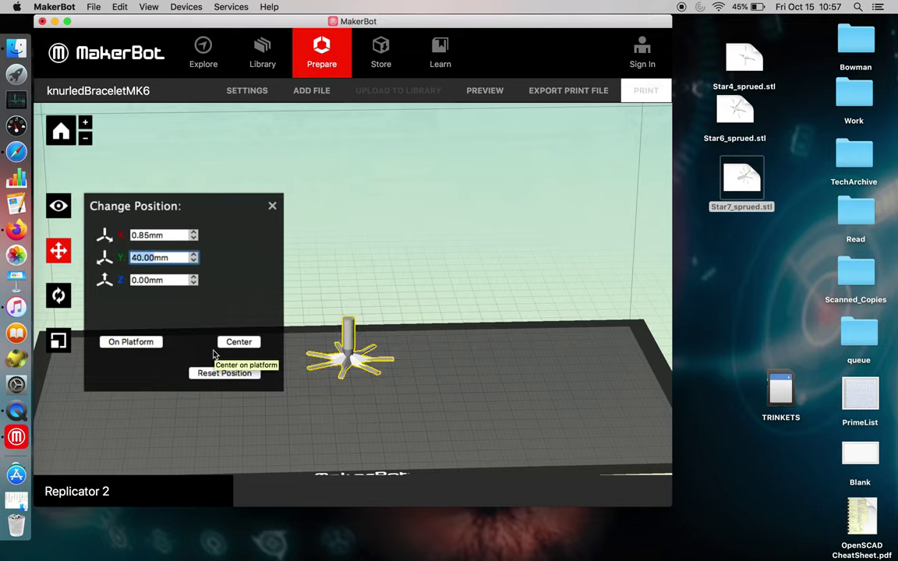
{"action": "left_click", "coordinate": [273, 208]}
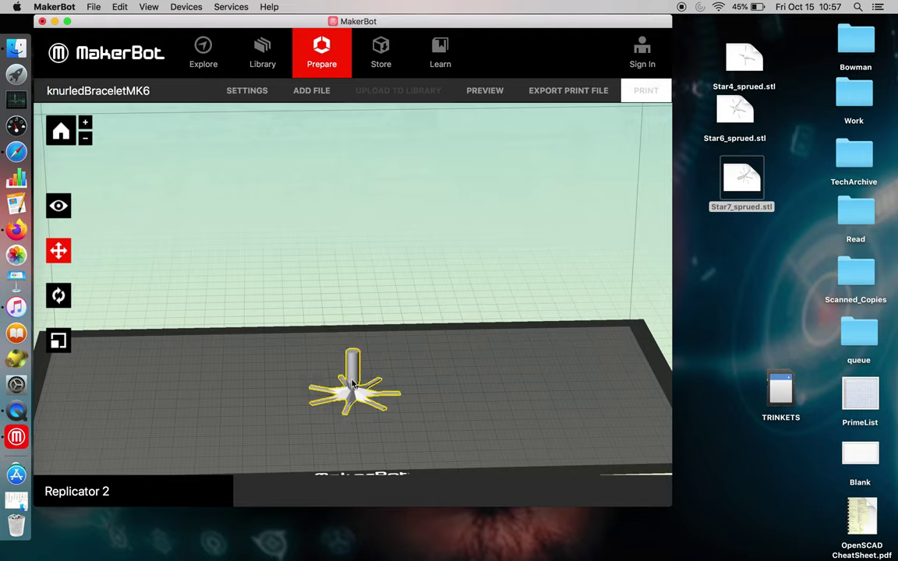
Move the star freehand across the platform to about X -63 mm, Y 5 mm
{"action": "left_click_drag", "start_coordinate": [354, 385], "coordinate": [210, 352]}
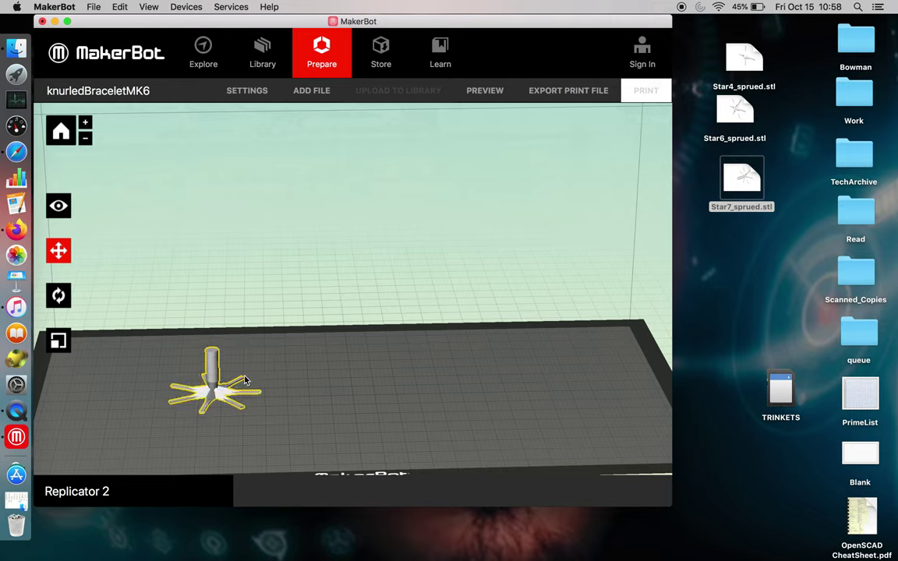
Try turning the star upside down with two +90° rotations about the Y axis, and undo them
{"action": "left_click", "coordinate": [60, 297]}
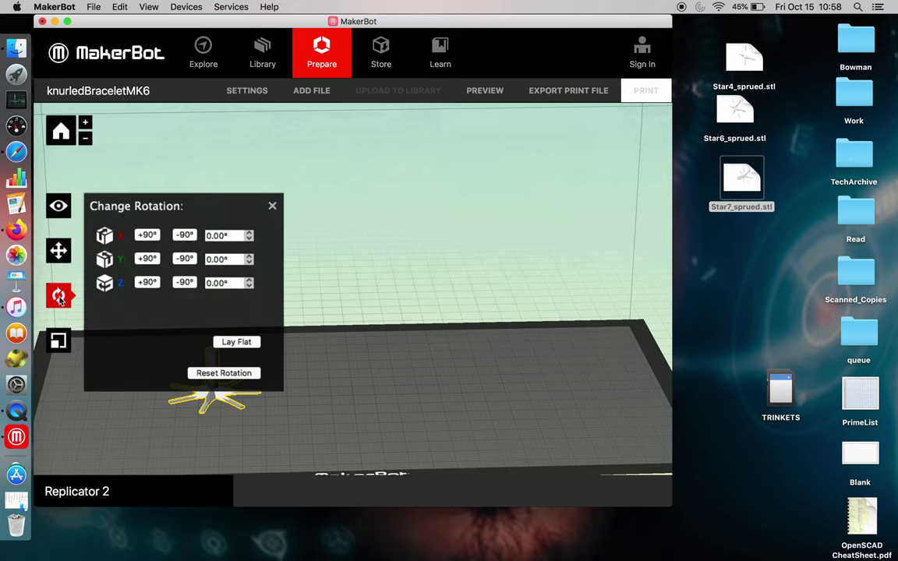
{"action": "left_click", "coordinate": [148, 259]}
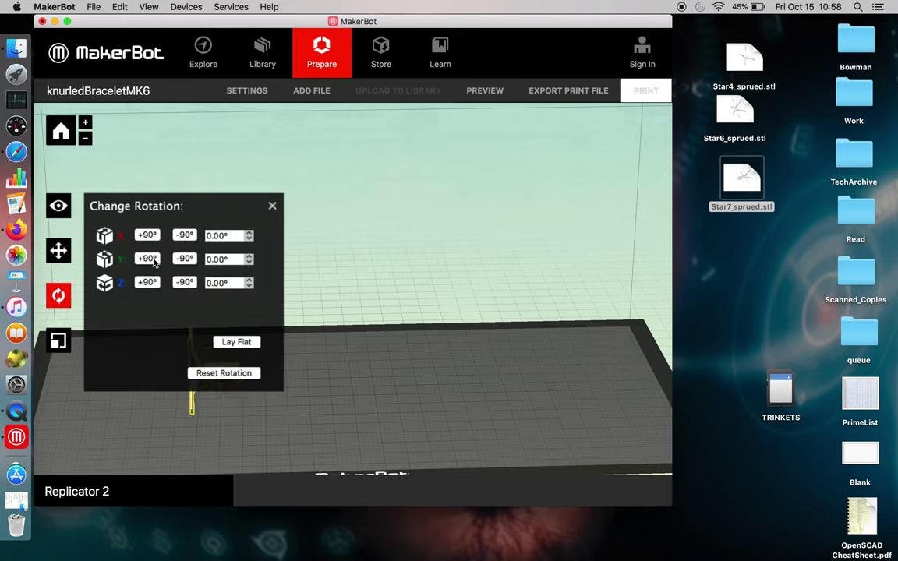
{"action": "left_click", "coordinate": [148, 236]}
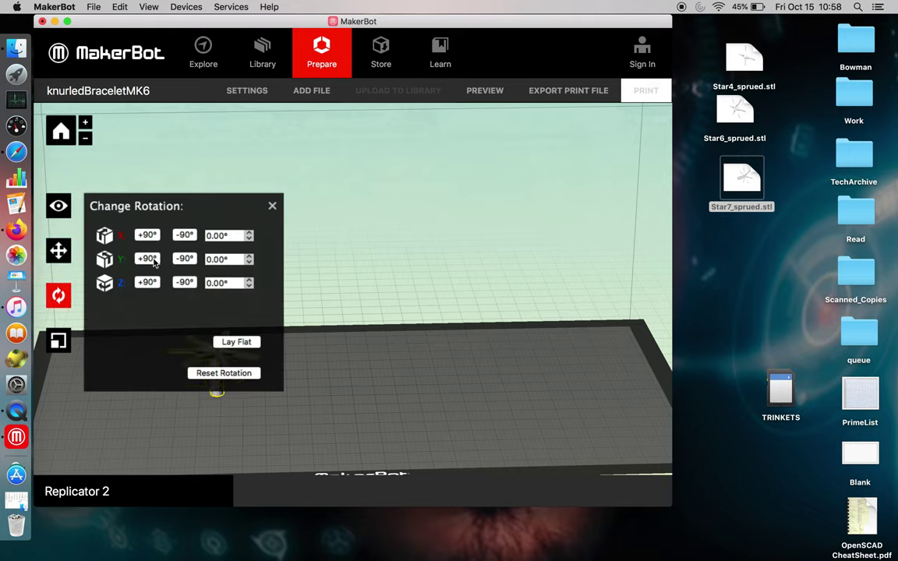
{"action": "left_click", "coordinate": [272, 207]}
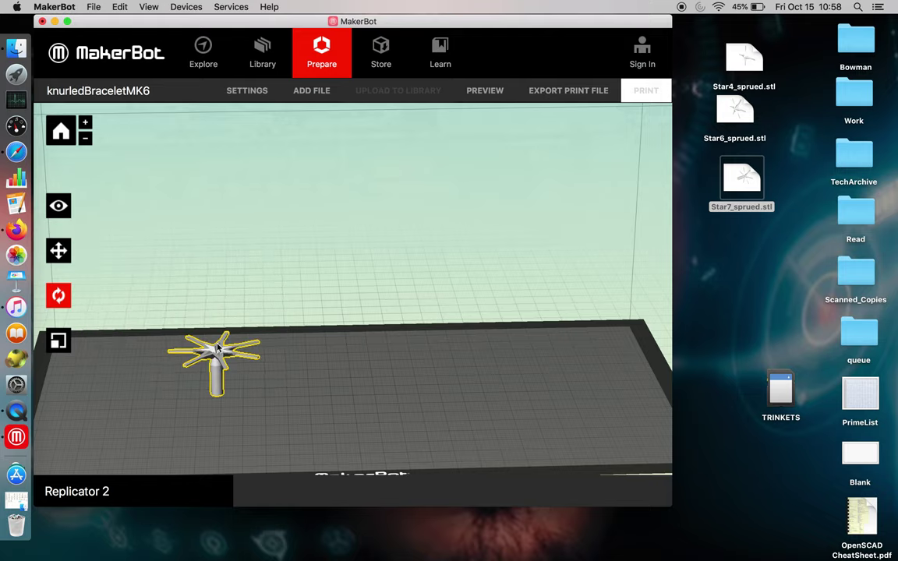
{"action": "left_click", "coordinate": [59, 294]}
{"action": "left_click_drag", "start_coordinate": [215, 366], "coordinate": [180, 364]}
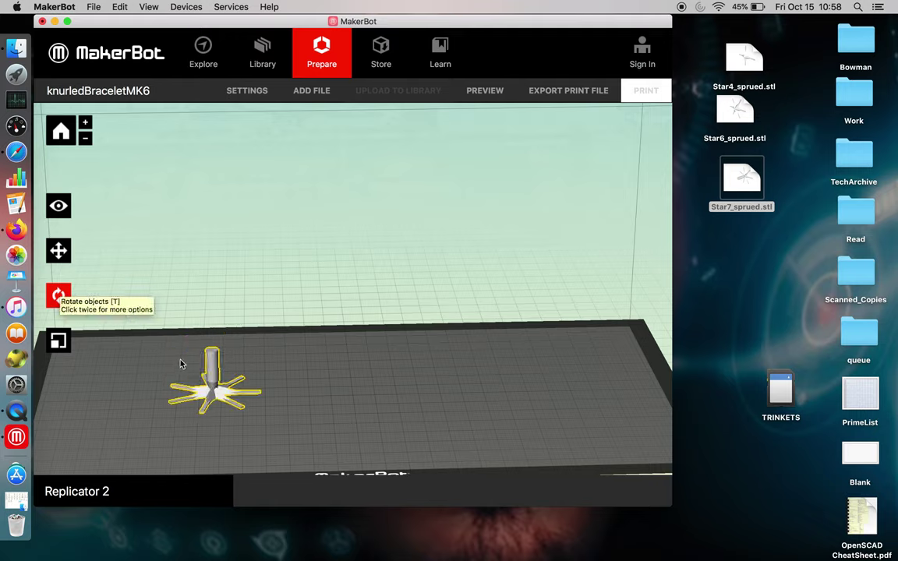
Check the star's position values on the platform and its X, Y and Z dimensions
{"action": "left_click", "coordinate": [57, 250]}
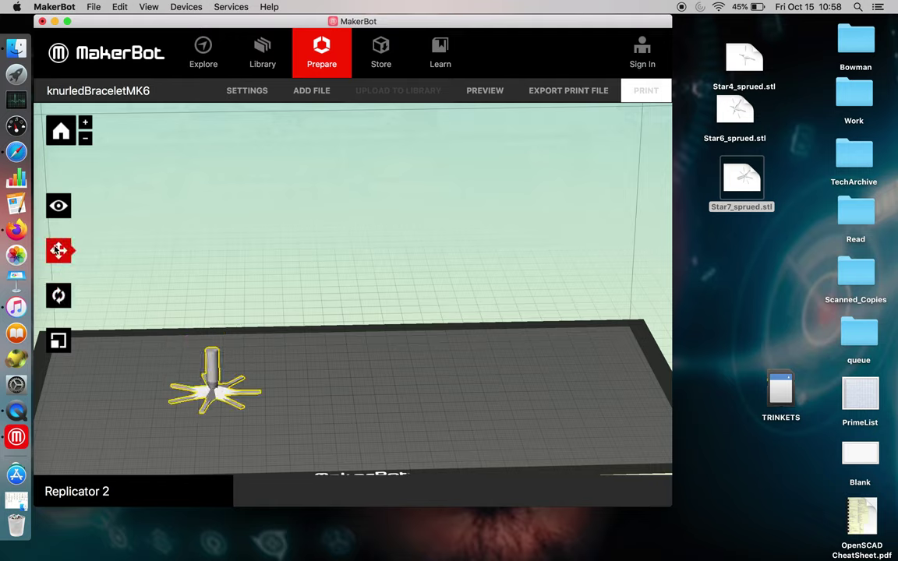
{"action": "left_click", "coordinate": [56, 250]}
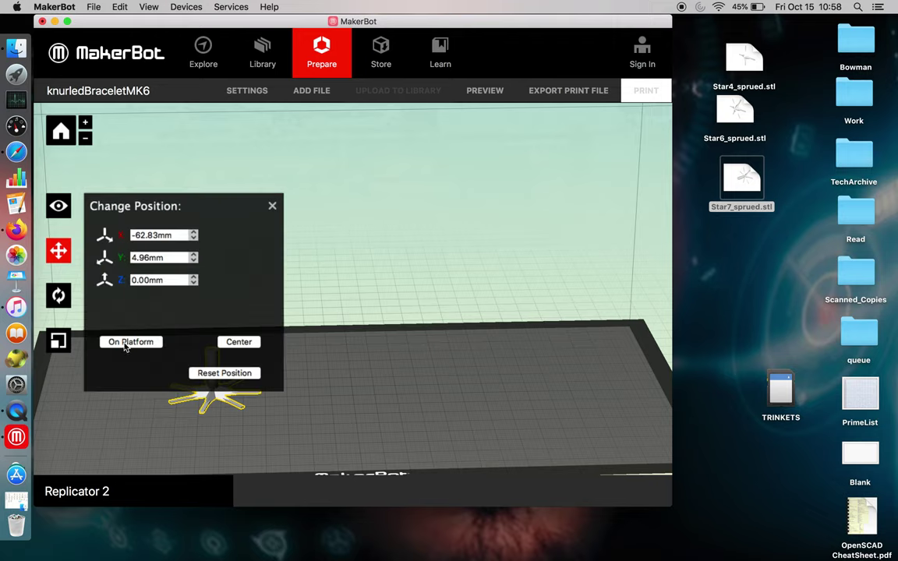
{"action": "left_click", "coordinate": [273, 208]}
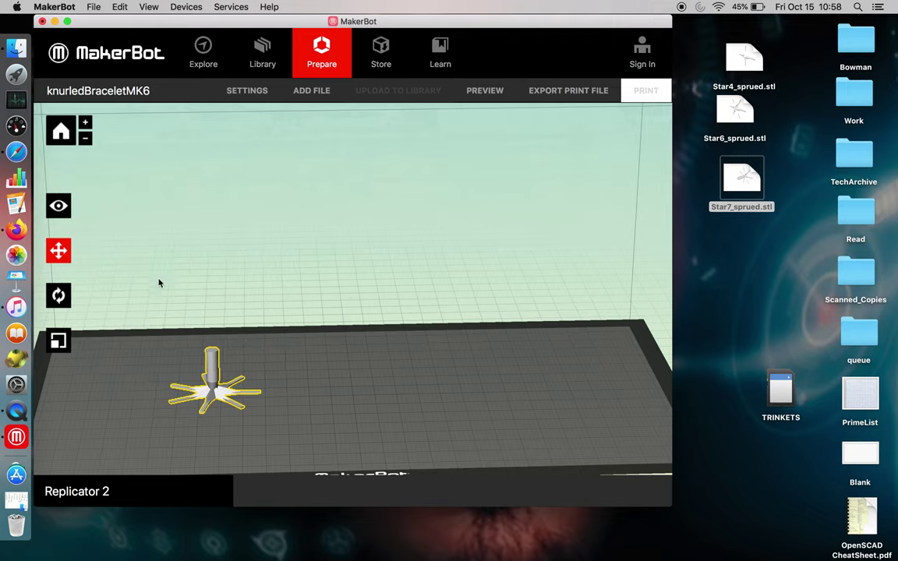
{"action": "left_click", "coordinate": [60, 340]}
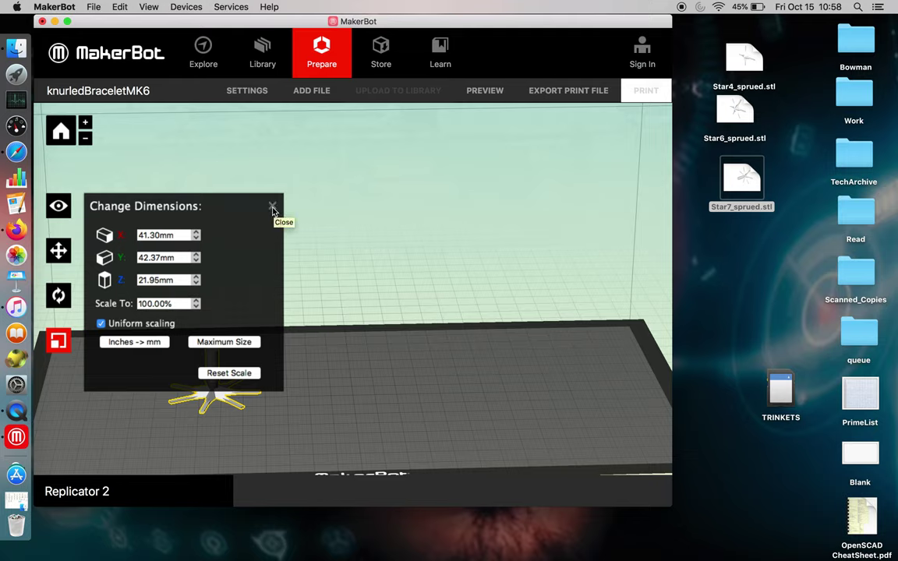
Scale the seven-pointed star up uniformly to 46.54 mm in X, 47.74 mm in Y and 24.73 mm in Z
{"action": "left_click", "coordinate": [196, 301]}
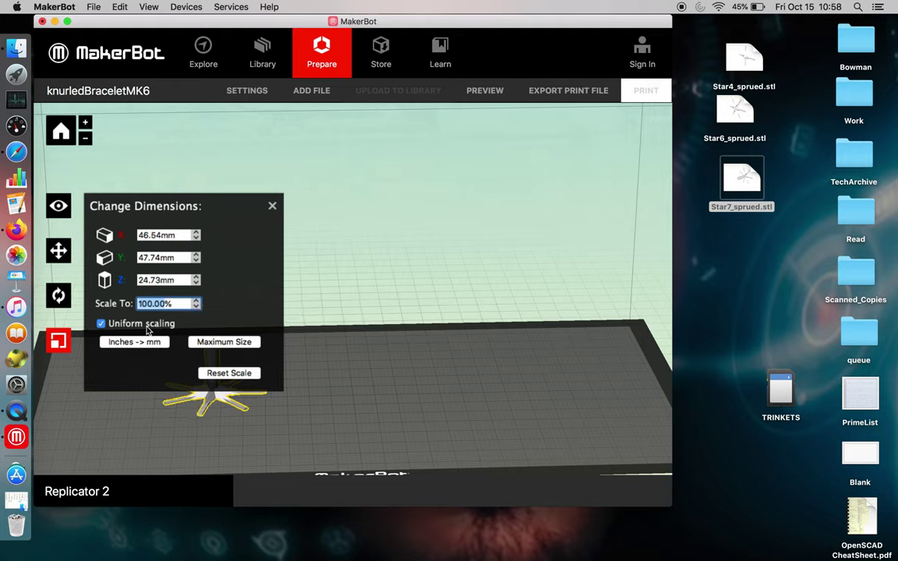
Try stretching the seven-pointed star to 75 mm in Y without uniform scaling, and undo the stretch
{"action": "left_click", "coordinate": [160, 257]}
{"action": "key", "text": "BackSpace"}
{"action": "key", "text": "BackSpace"}
{"action": "key", "text": "BackSpace"}
{"action": "key", "text": "BackSpace"}
{"action": "key", "text": "BackSpace"}
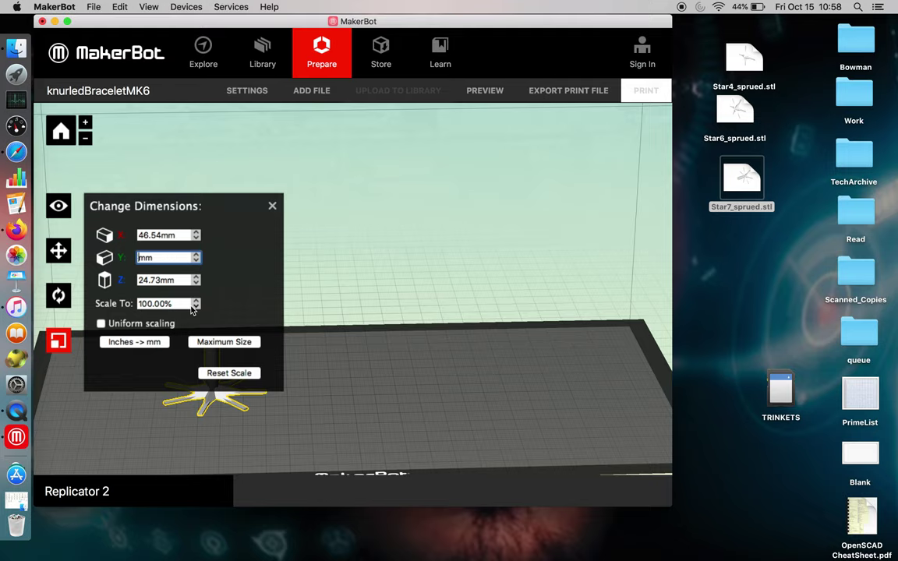
{"action": "type", "text": "75"}
{"action": "key", "text": "Return"}
{"action": "left_click", "coordinate": [272, 206]}
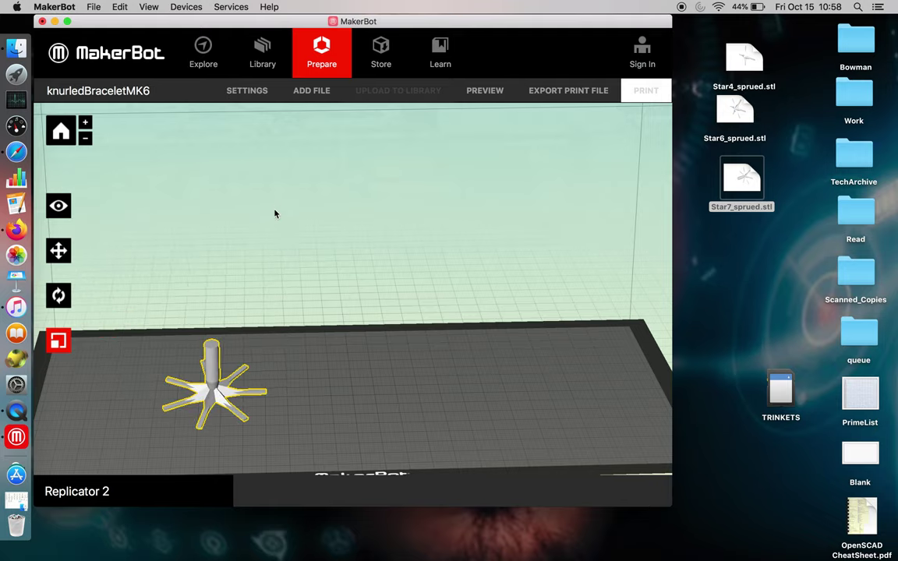
{"action": "key", "text": "l"}
{"action": "left_click_drag", "start_coordinate": [123, 310], "coordinate": [127, 365]}
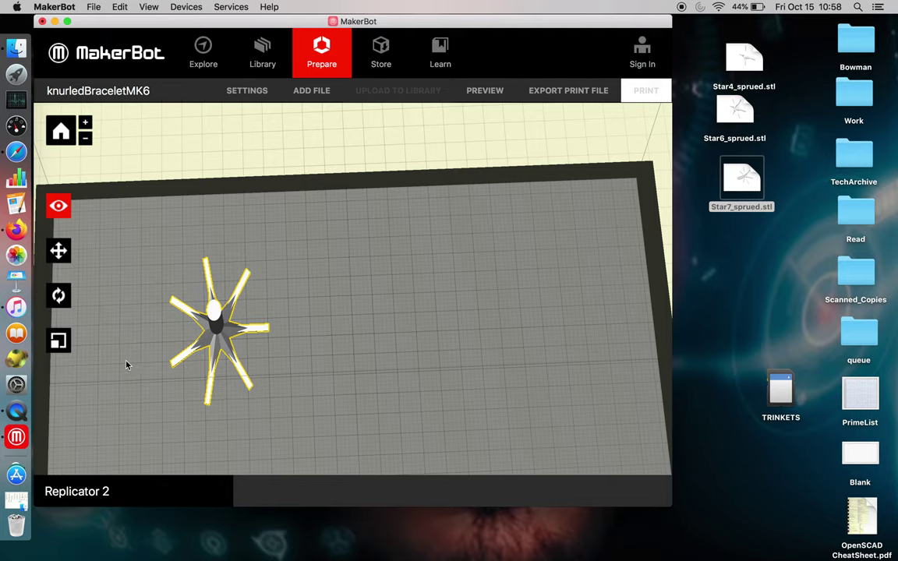
{"action": "key", "text": "super+z"}
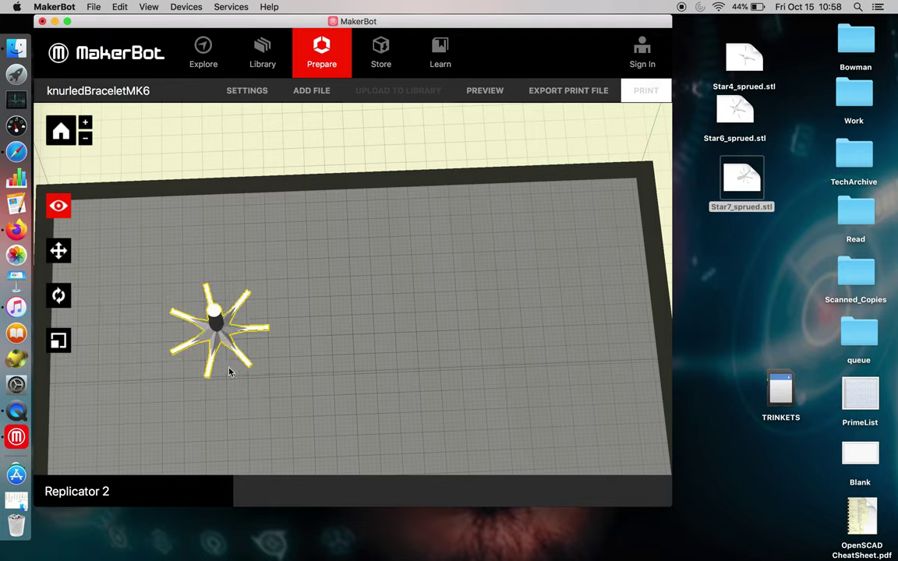
{"action": "left_click", "coordinate": [268, 401]}
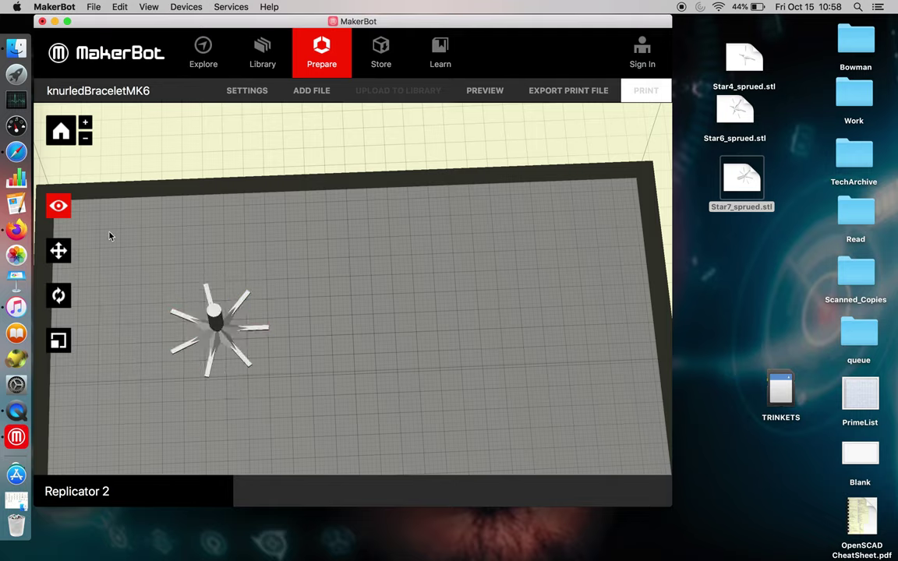
Add the desktop models Star6_sprued.stl and Star4_sprued.stl to the build platform beside the seven-pointed star
{"action": "left_click_drag", "start_coordinate": [116, 277], "coordinate": [110, 194]}
{"action": "left_click_drag", "start_coordinate": [734, 111], "coordinate": [362, 355]}
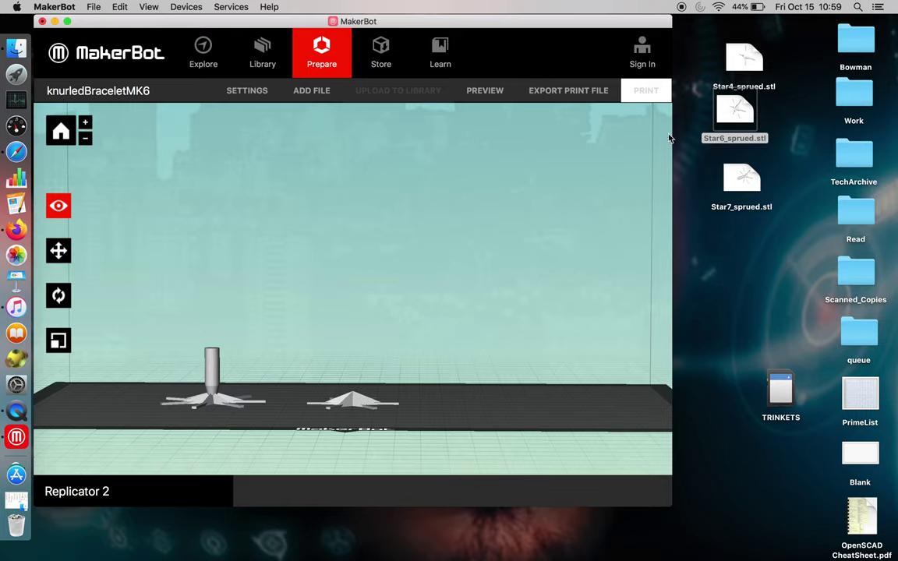
{"action": "left_click_drag", "start_coordinate": [740, 71], "coordinate": [503, 328]}
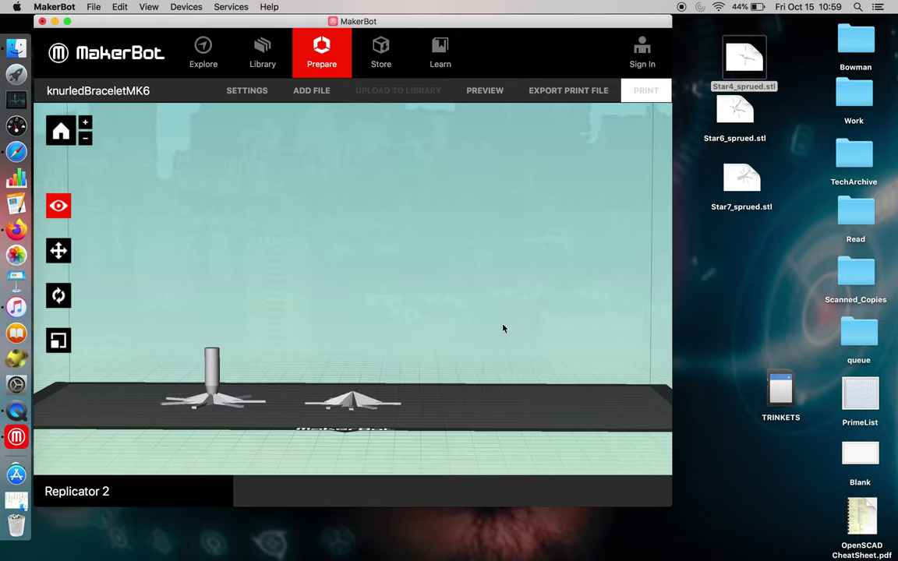
In the top view, move the four-pointed star in +X clear of the six-pointed star it overlaps
{"action": "left_click", "coordinate": [61, 207]}
{"action": "left_click", "coordinate": [148, 234]}
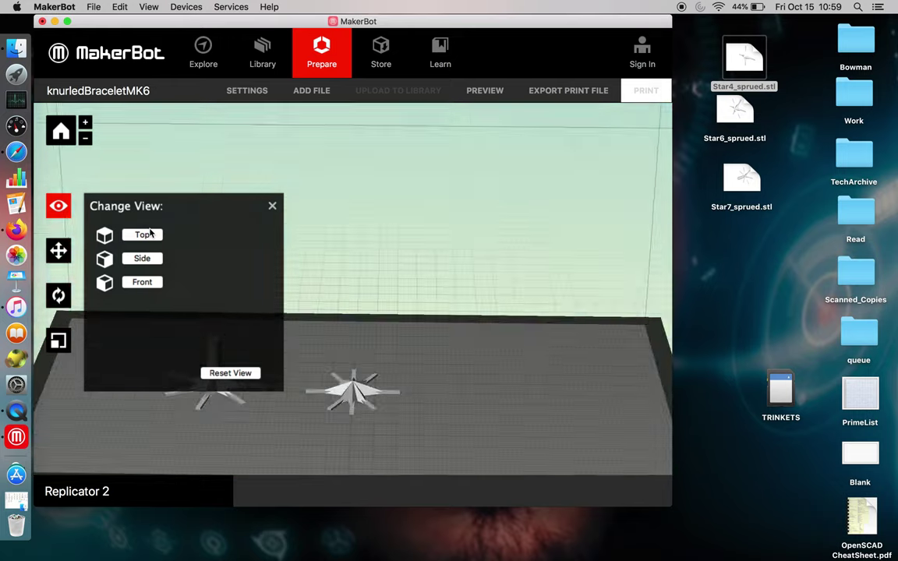
{"action": "left_click", "coordinate": [355, 290]}
{"action": "left_click", "coordinate": [403, 275]}
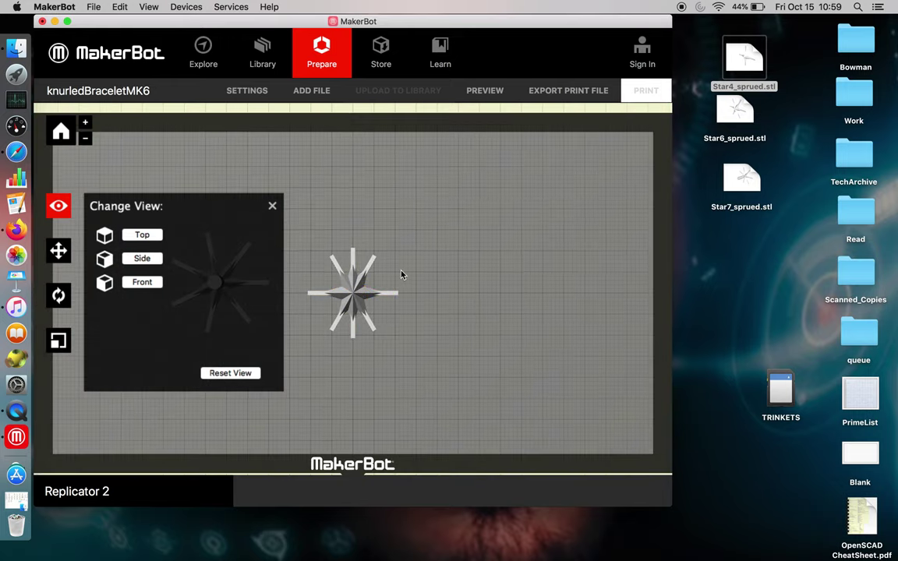
{"action": "left_click", "coordinate": [272, 208]}
{"action": "left_click", "coordinate": [351, 302]}
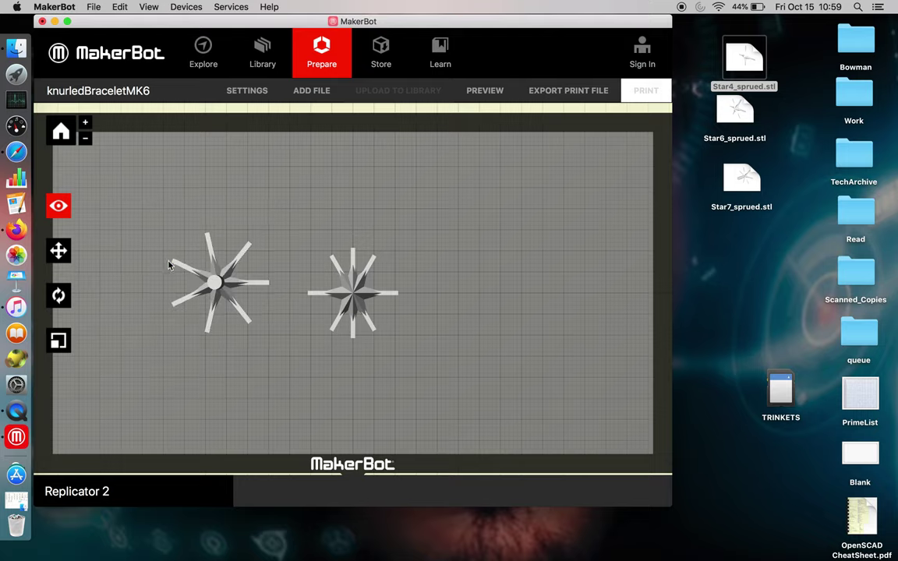
{"action": "left_click", "coordinate": [58, 250]}
{"action": "left_click", "coordinate": [355, 295]}
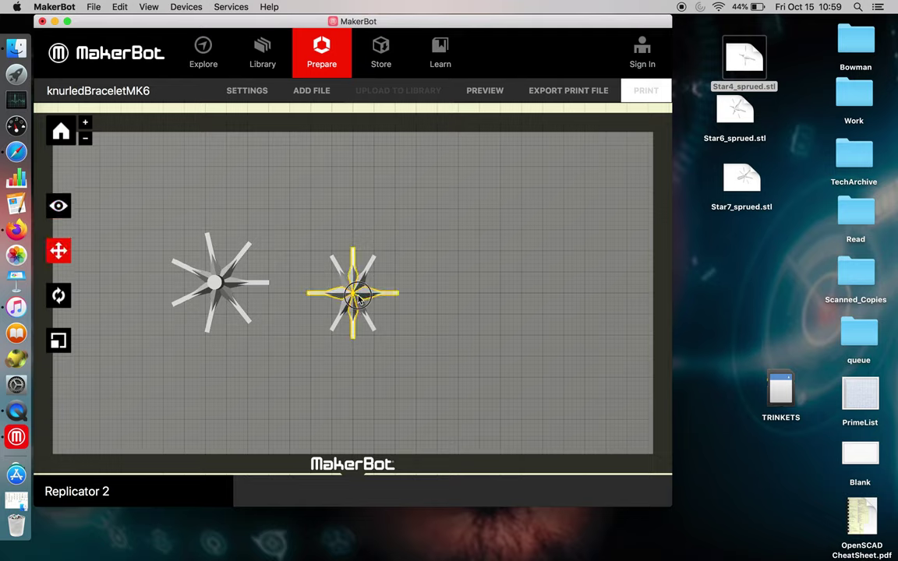
{"action": "left_click_drag", "start_coordinate": [360, 301], "coordinate": [472, 297]}
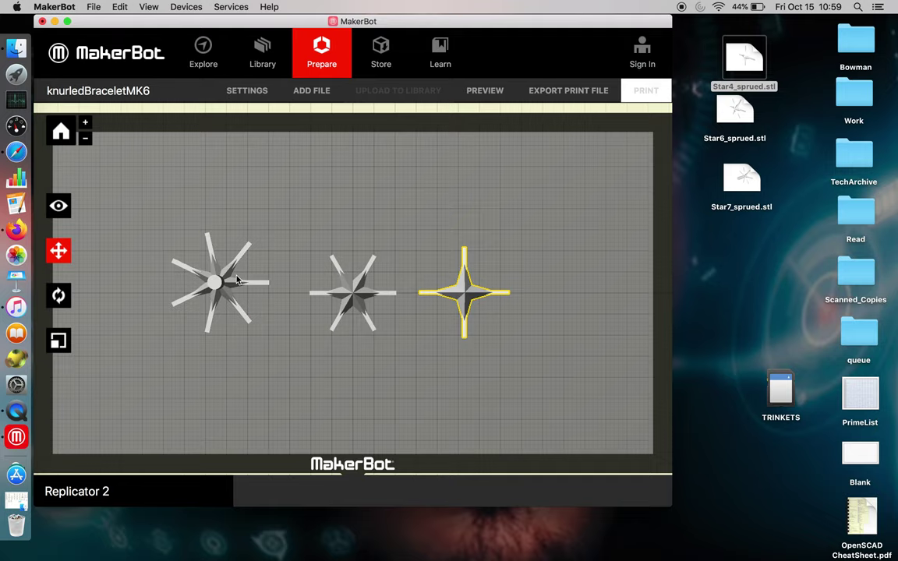
Arrange the stars in a row: six-pointed at about X -67 mm, seven-pointed at about X -4 mm, four-pointed at about X 56 mm
{"action": "left_click_drag", "start_coordinate": [238, 281], "coordinate": [304, 281]}
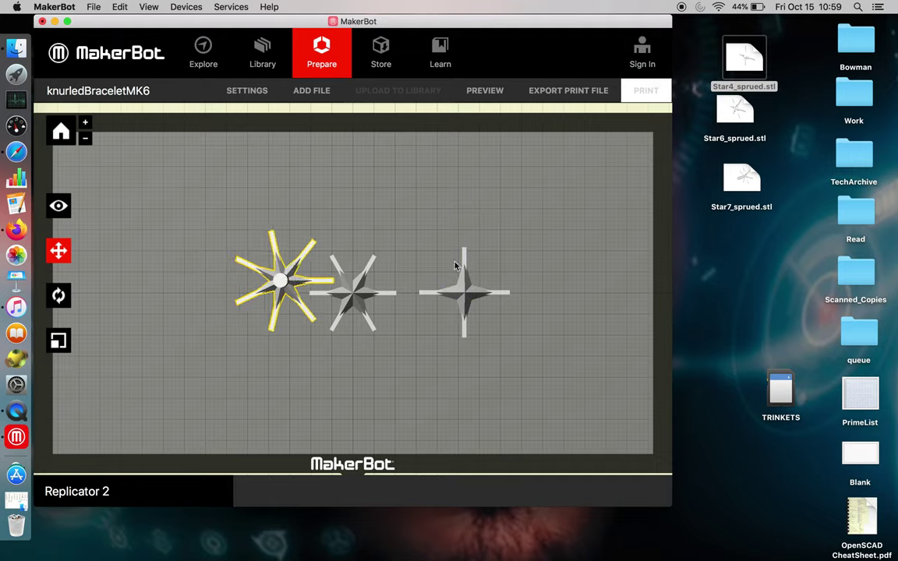
{"action": "left_click_drag", "start_coordinate": [427, 253], "coordinate": [484, 296]}
{"action": "left_click_drag", "start_coordinate": [352, 292], "coordinate": [209, 290]}
{"action": "left_click_drag", "start_coordinate": [269, 279], "coordinate": [351, 294]}
{"action": "left_click", "coordinate": [397, 315]}
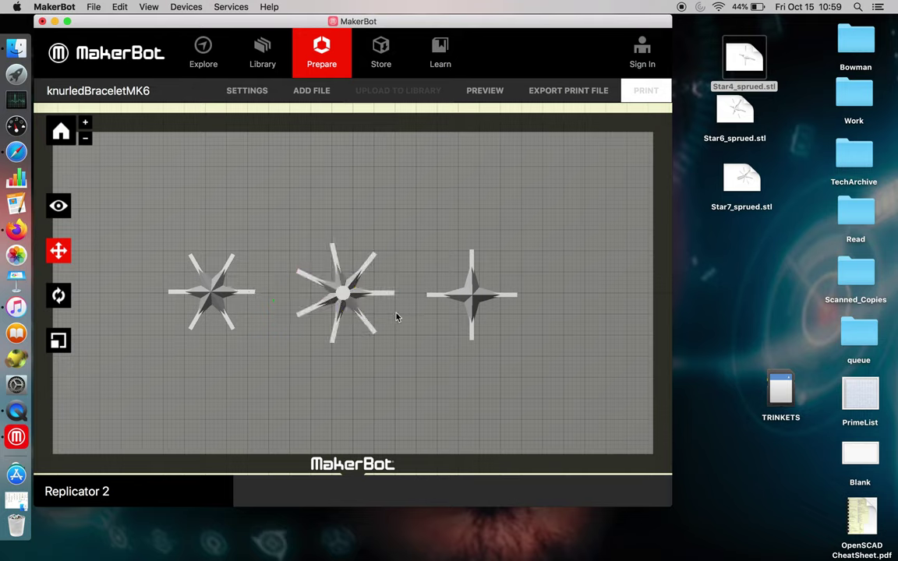
Inspect the row of stars in perspective and check each star's X, Y and Z position values
{"action": "left_click", "coordinate": [60, 208]}
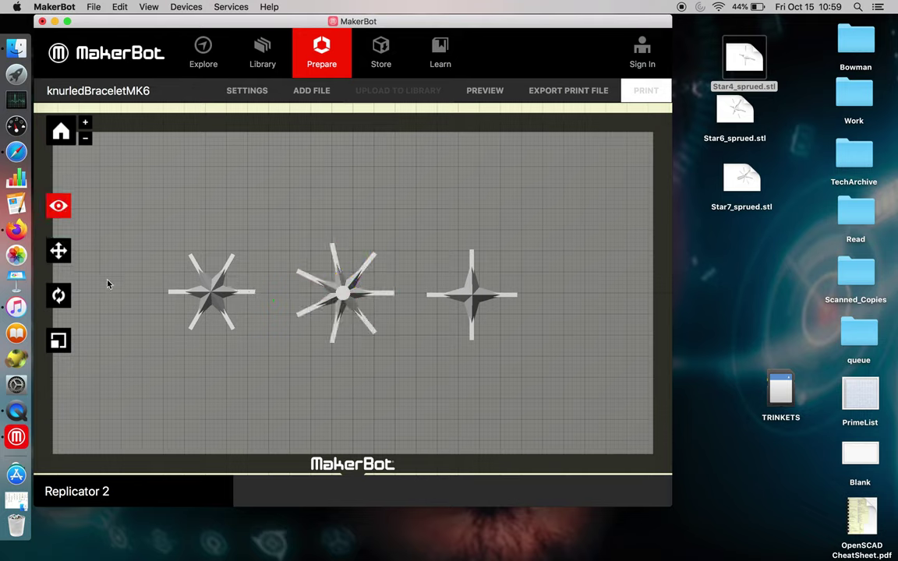
{"action": "left_click_drag", "start_coordinate": [114, 296], "coordinate": [122, 203]}
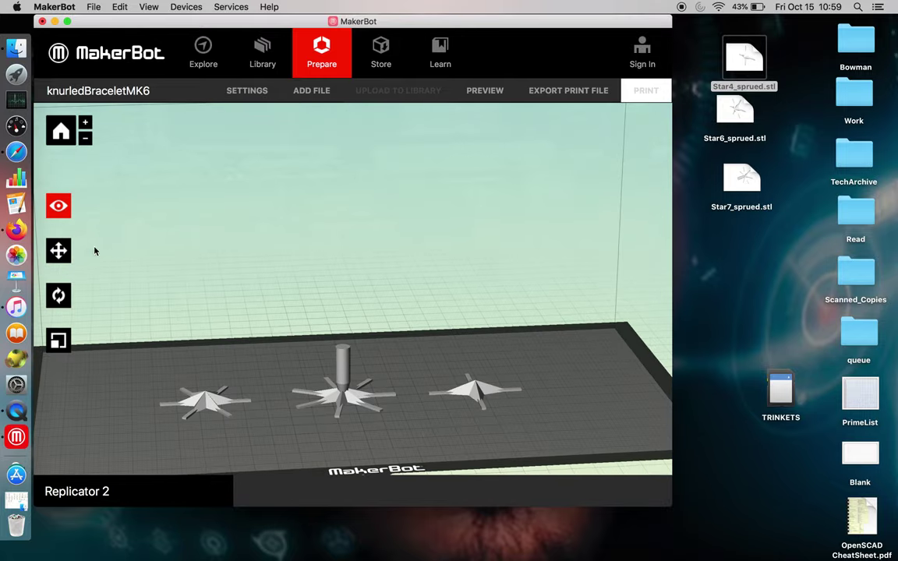
{"action": "left_click", "coordinate": [173, 386]}
{"action": "left_click", "coordinate": [58, 250]}
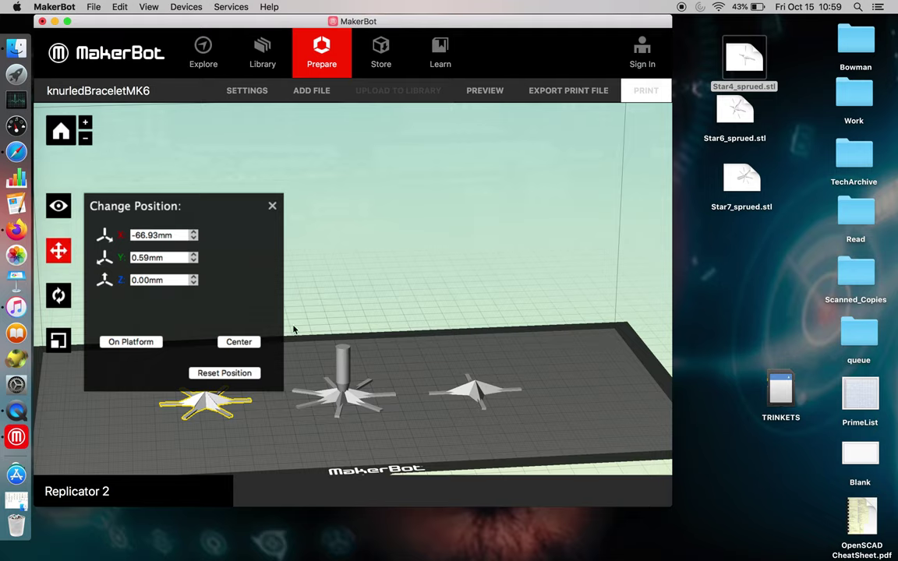
{"action": "left_click", "coordinate": [341, 386]}
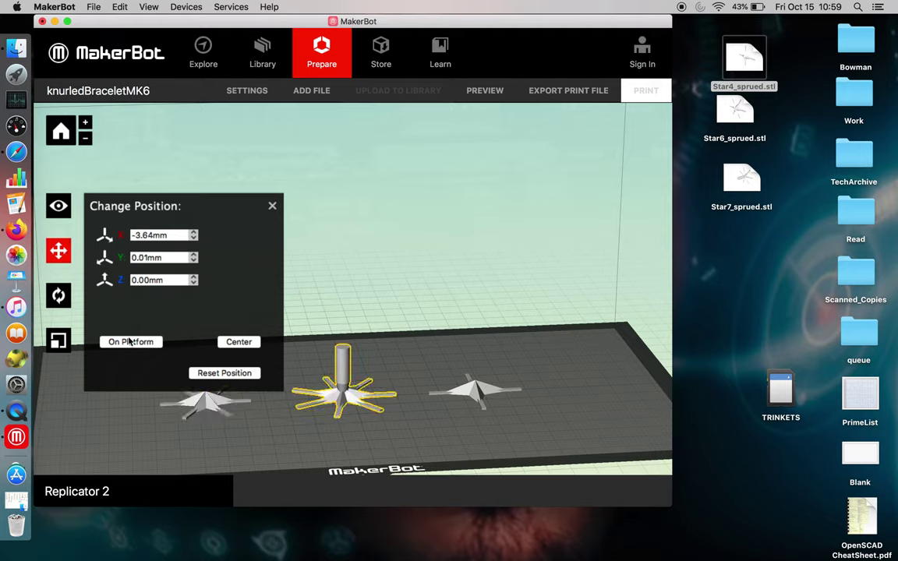
{"action": "left_click", "coordinate": [461, 388]}
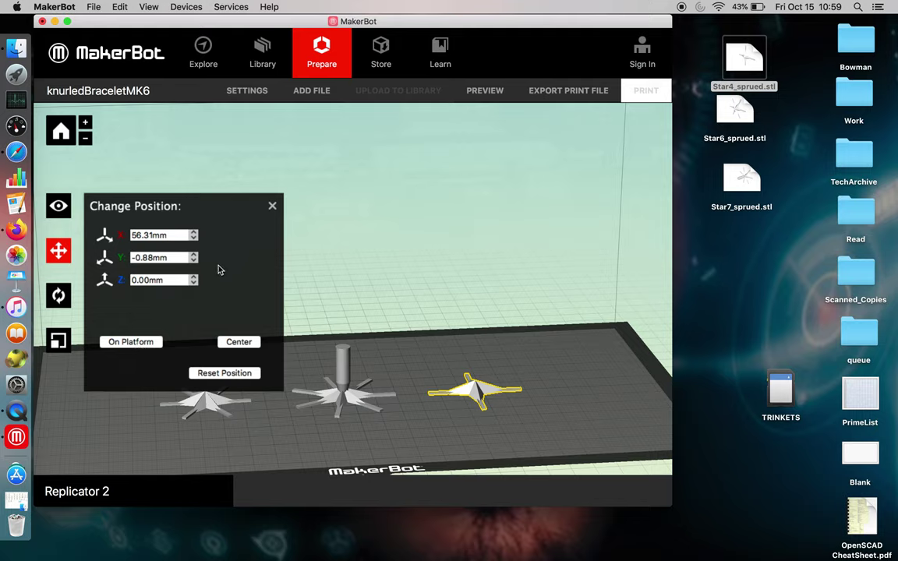
Raise the four-pointed star to Z 2 mm and view the gap to the platform from the side
{"action": "left_click", "coordinate": [195, 278]}
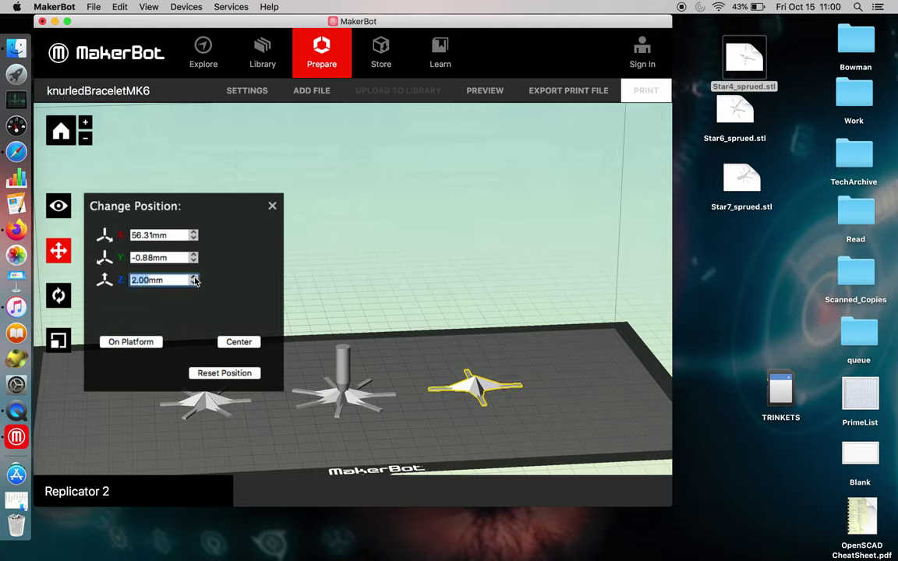
{"action": "left_click", "coordinate": [58, 206]}
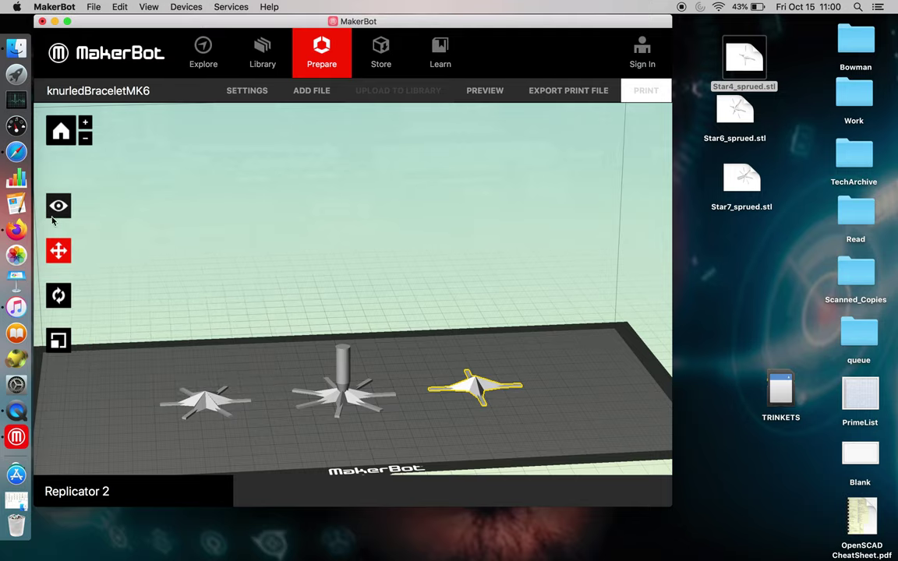
{"action": "left_click_drag", "start_coordinate": [185, 322], "coordinate": [176, 293]}
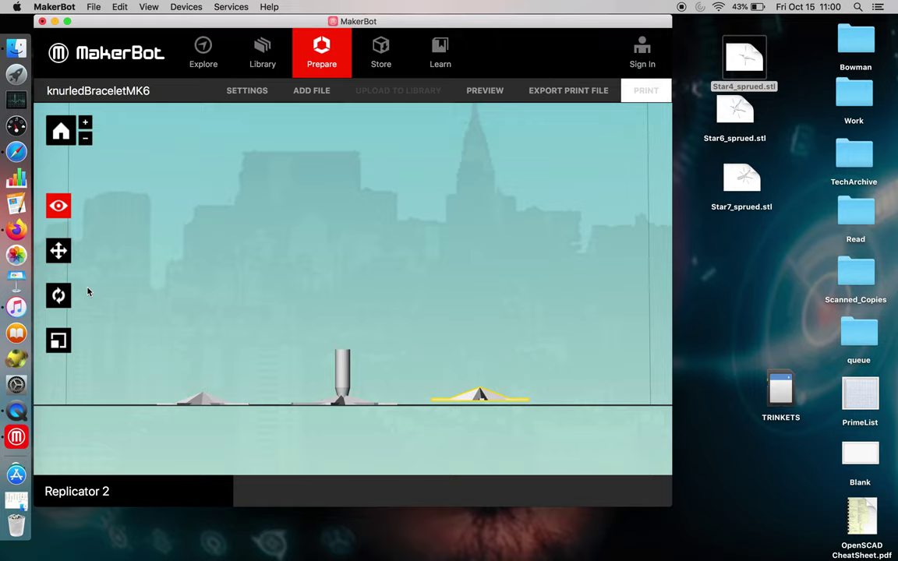
Drop the floating four-pointed star onto the platform and return to an elevated view of all three stars
{"action": "left_click", "coordinate": [59, 253]}
{"action": "left_click", "coordinate": [59, 253]}
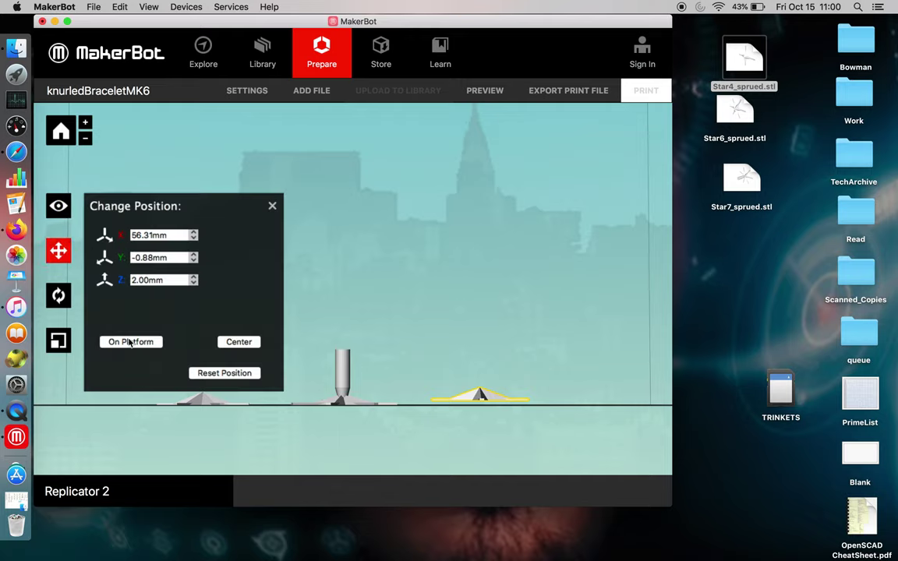
{"action": "left_click", "coordinate": [131, 343]}
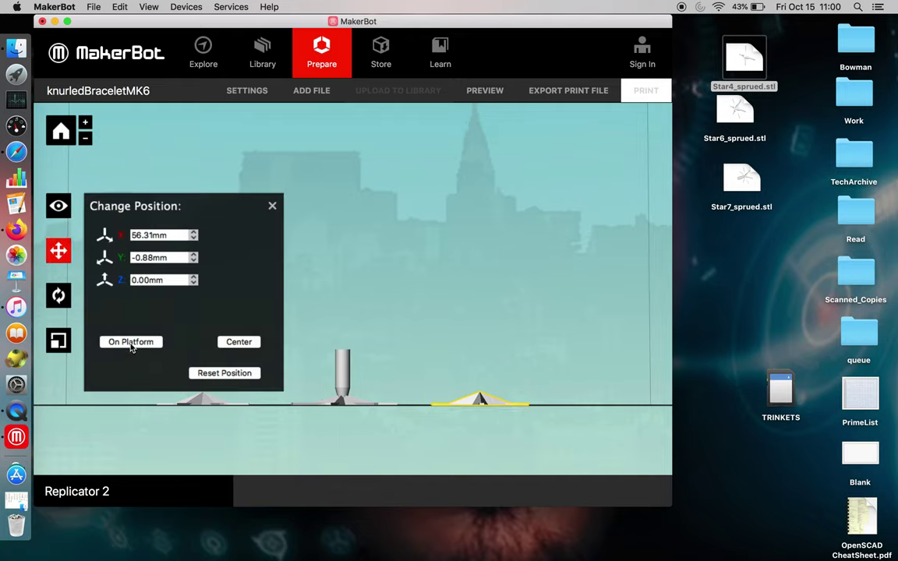
{"action": "left_click", "coordinate": [272, 206]}
{"action": "left_click_drag", "start_coordinate": [344, 232], "coordinate": [352, 301]}
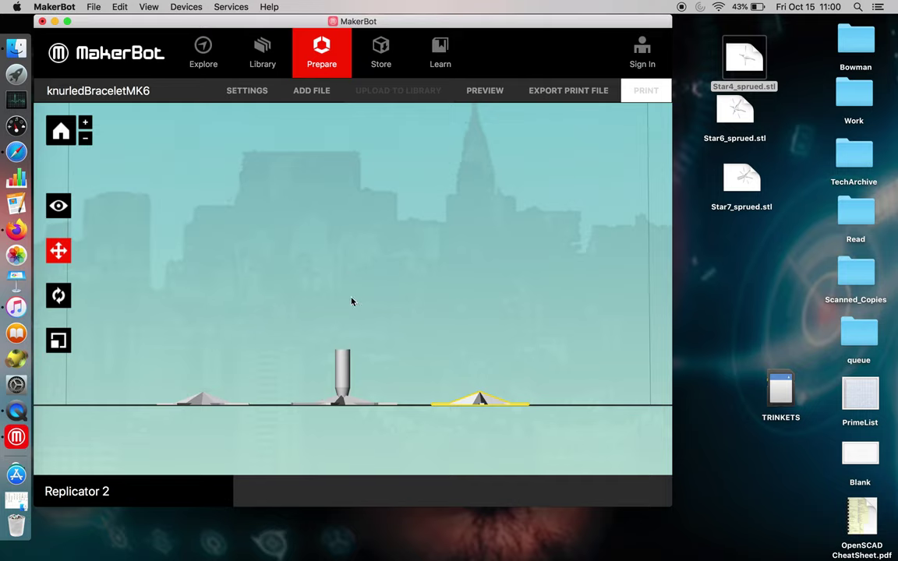
{"action": "left_click", "coordinate": [55, 206]}
{"action": "left_click_drag", "start_coordinate": [140, 231], "coordinate": [159, 306]}
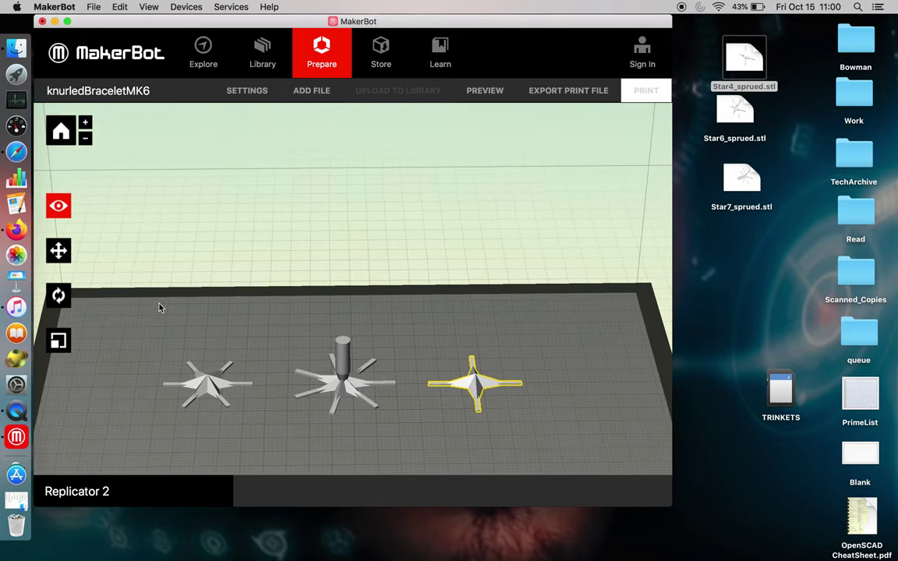
Open the print settings and review the available material and quality choices
{"action": "left_click", "coordinate": [261, 92]}
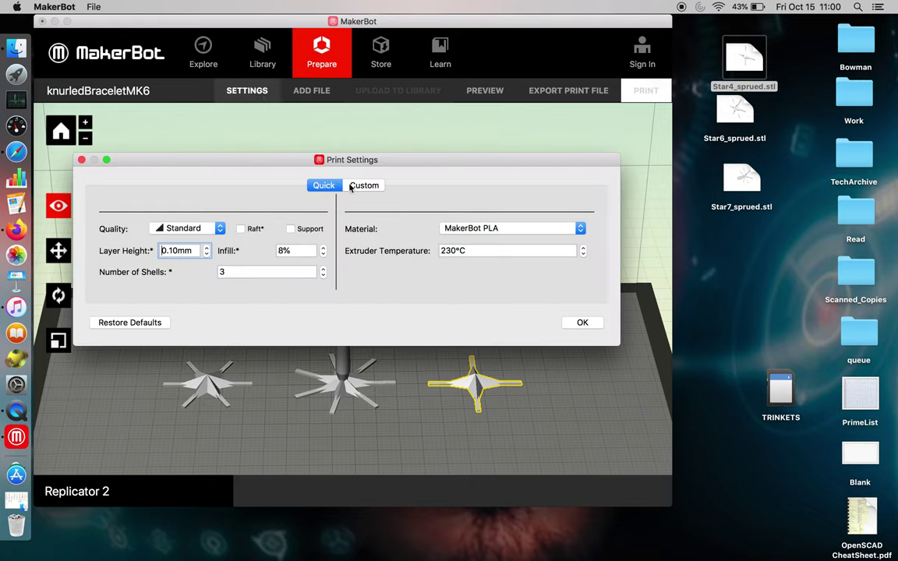
{"action": "left_click", "coordinate": [581, 230]}
{"action": "left_click", "coordinate": [581, 230]}
{"action": "left_click", "coordinate": [220, 229]}
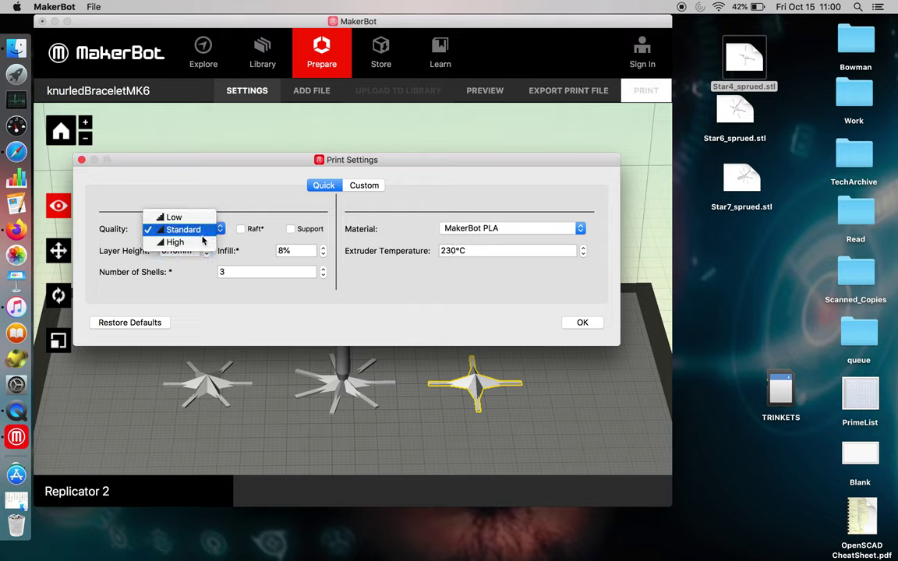
{"action": "left_click", "coordinate": [212, 231]}
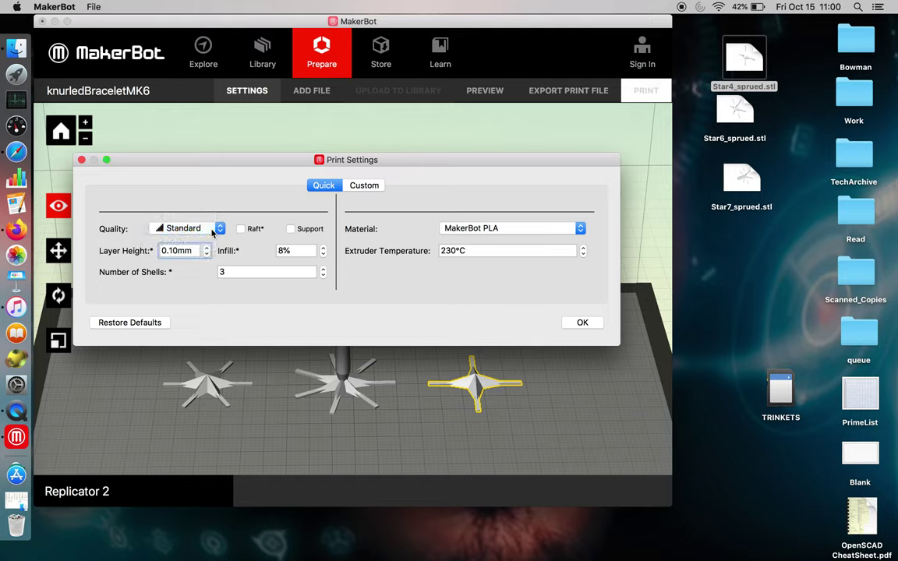
{"action": "left_click", "coordinate": [211, 226]}
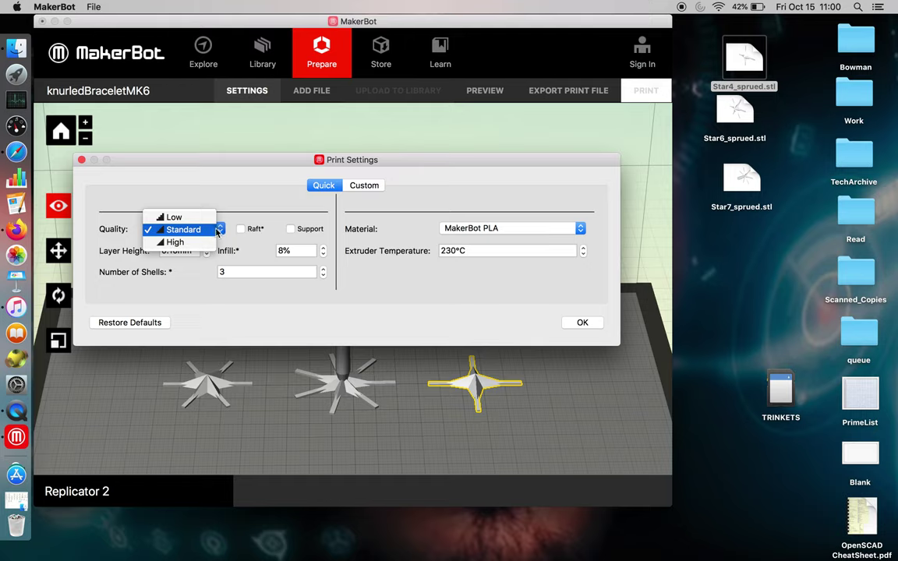
{"action": "left_click", "coordinate": [212, 231]}
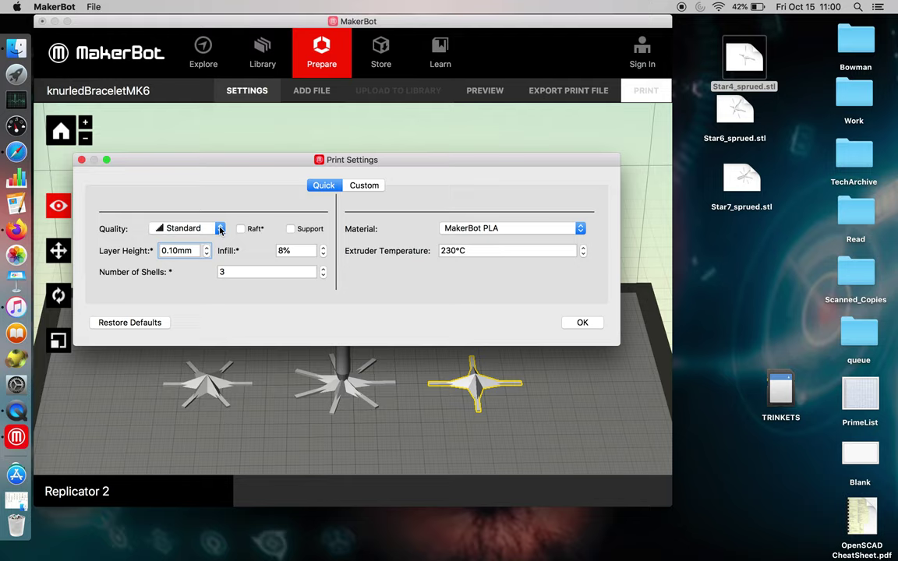
Compare the Low, Standard and High quality presets, ending on Standard
{"action": "left_click", "coordinate": [210, 229]}
{"action": "left_click", "coordinate": [199, 218]}
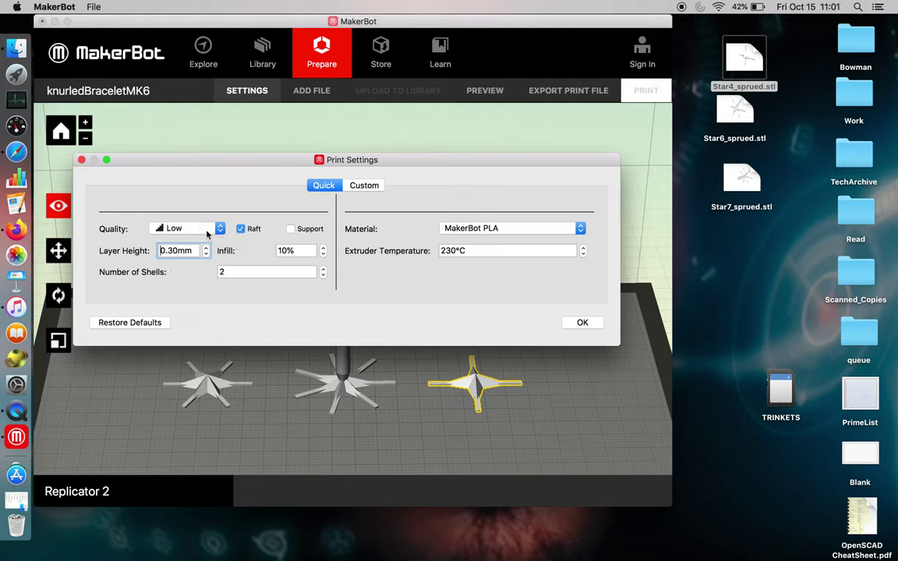
{"action": "left_click", "coordinate": [220, 229]}
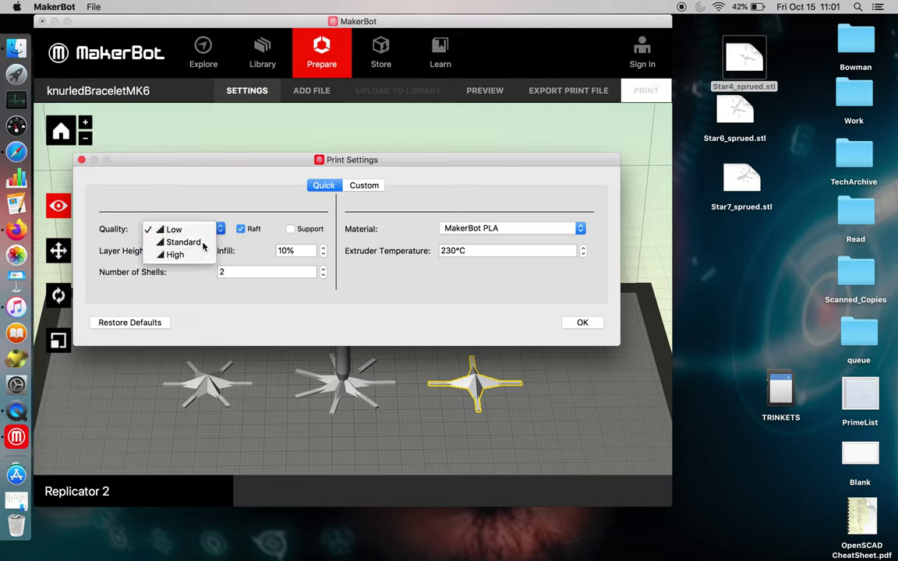
{"action": "left_click", "coordinate": [201, 242]}
{"action": "left_click", "coordinate": [220, 228]}
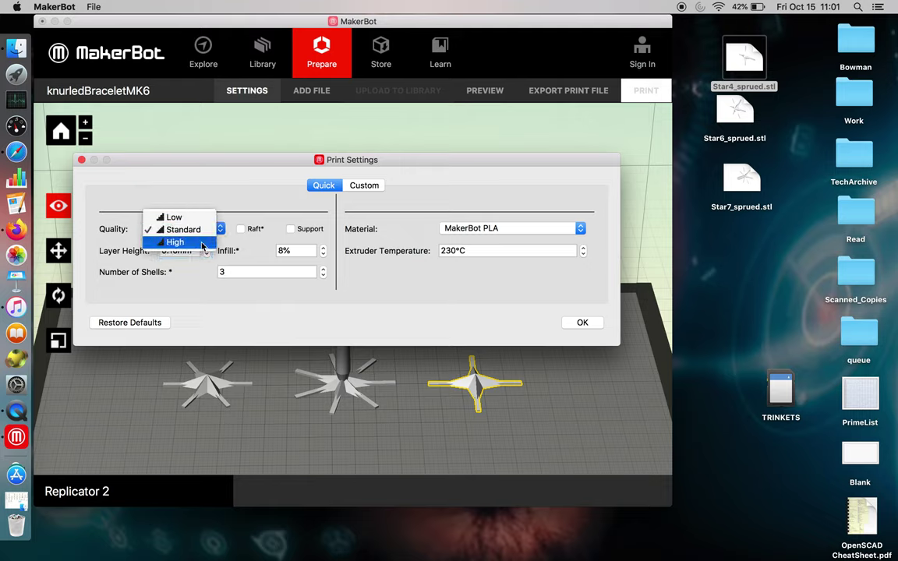
{"action": "left_click", "coordinate": [213, 244]}
{"action": "left_click", "coordinate": [220, 228]}
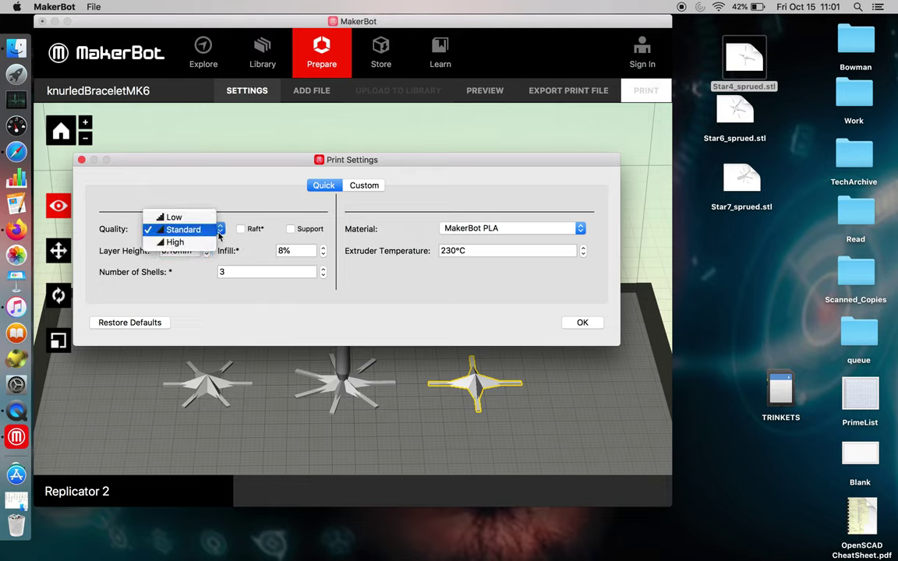
{"action": "left_click", "coordinate": [222, 231]}
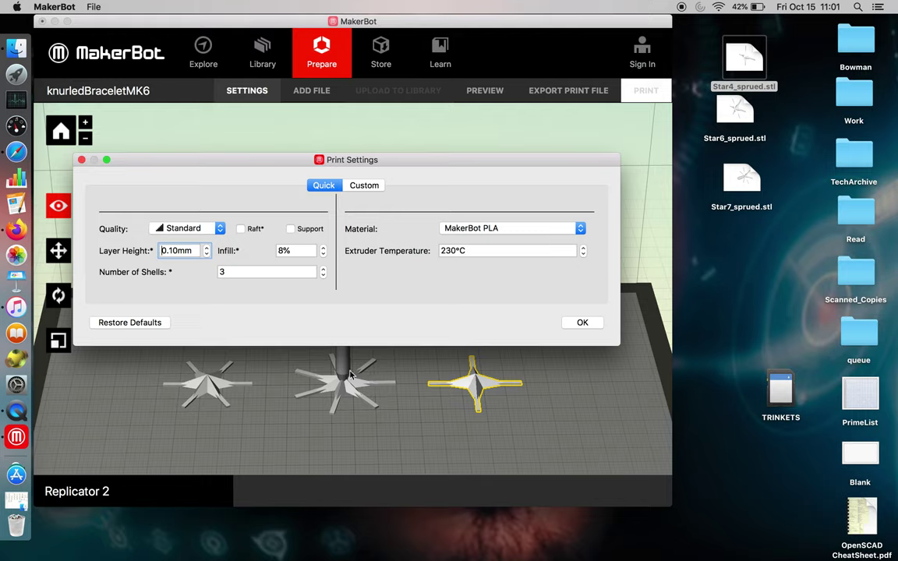
Set the number of shells to 2, check the custom device settings, and accept the print settings
{"action": "left_click", "coordinate": [323, 275]}
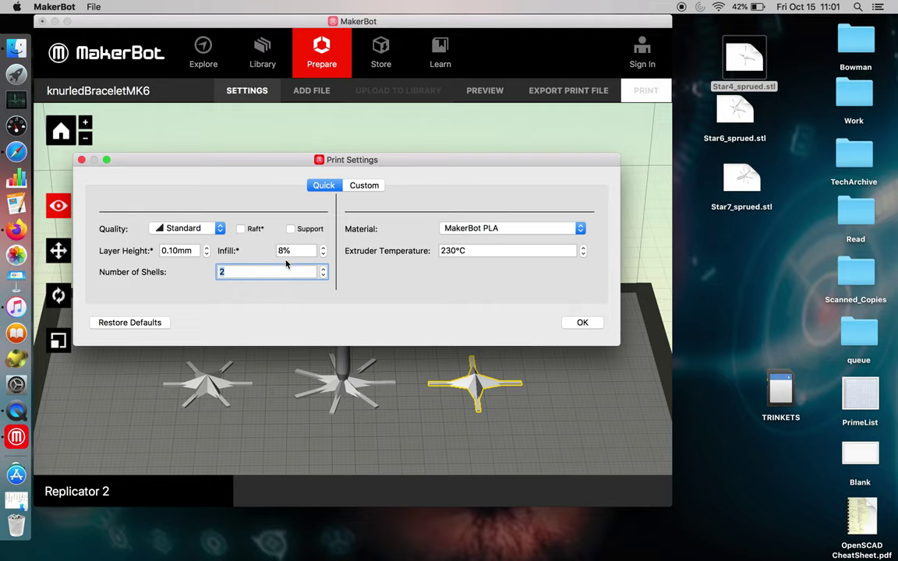
{"action": "left_click", "coordinate": [363, 185]}
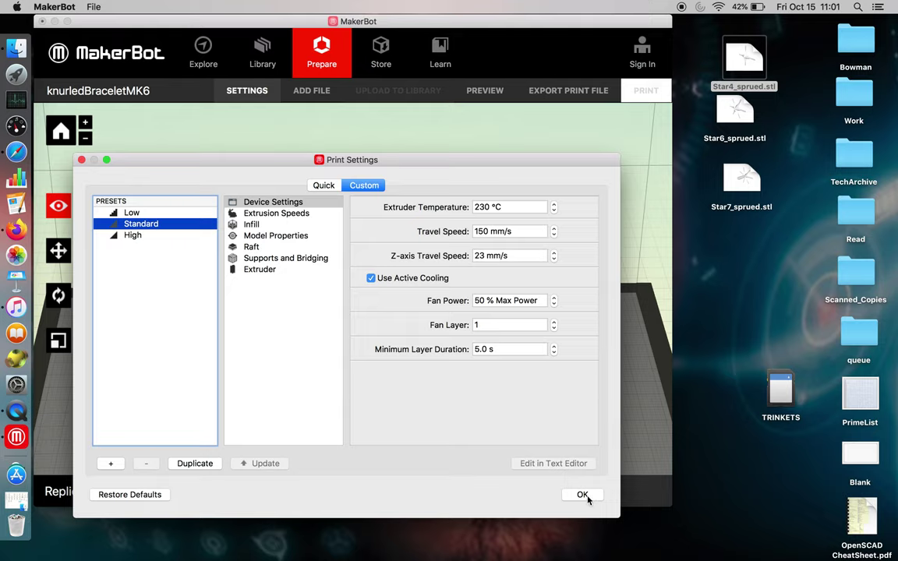
{"action": "left_click", "coordinate": [324, 186]}
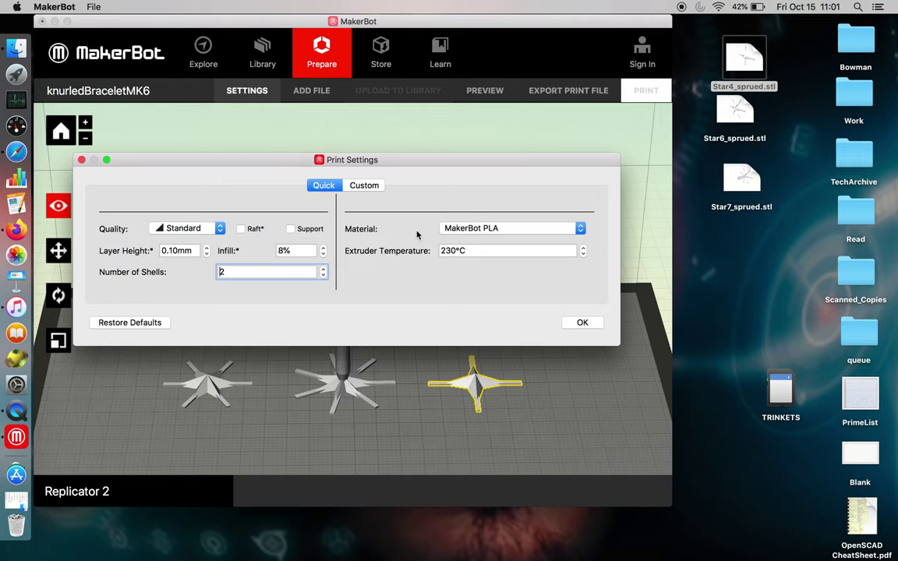
{"action": "left_click", "coordinate": [583, 324]}
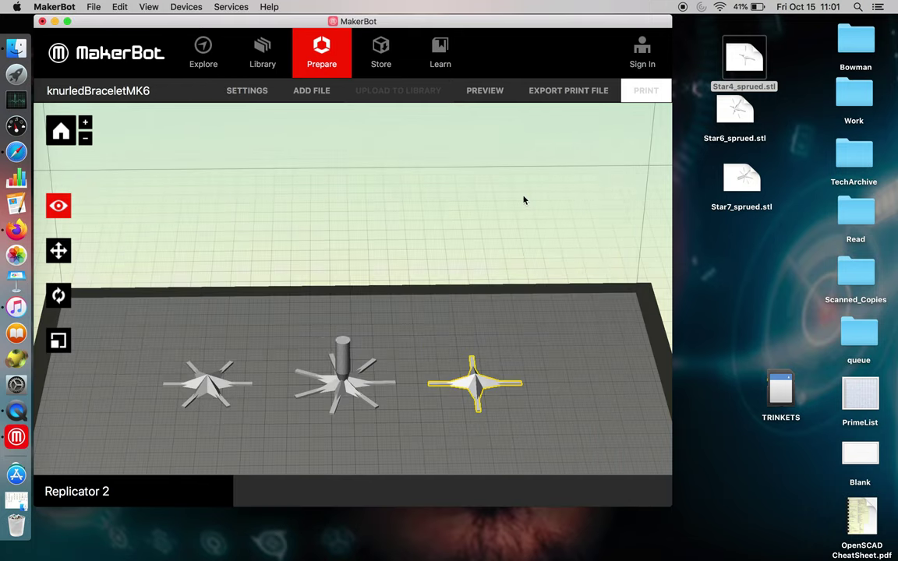
Generate the print preview, lower it to layer 126, and view the three stars up close from above
{"action": "left_click", "coordinate": [496, 91]}
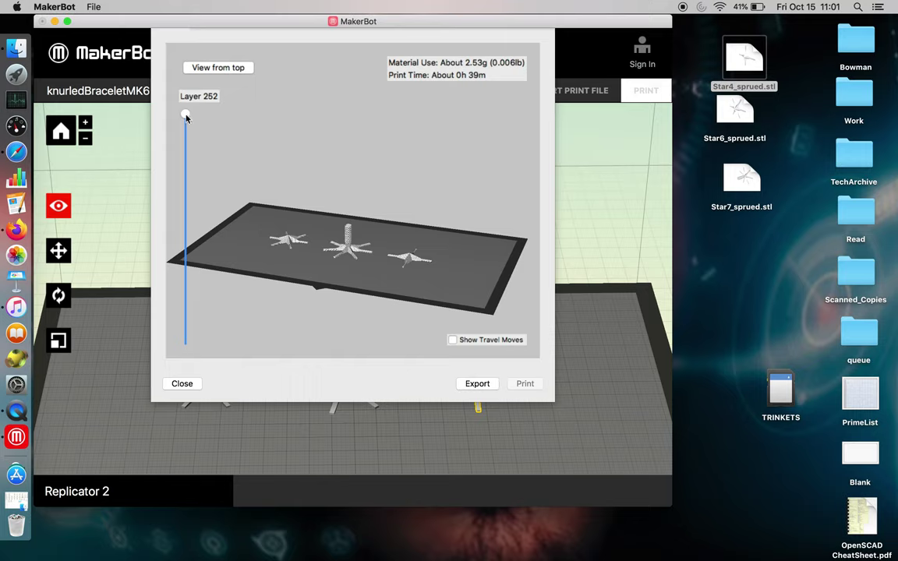
{"action": "left_click_drag", "start_coordinate": [186, 116], "coordinate": [184, 227]}
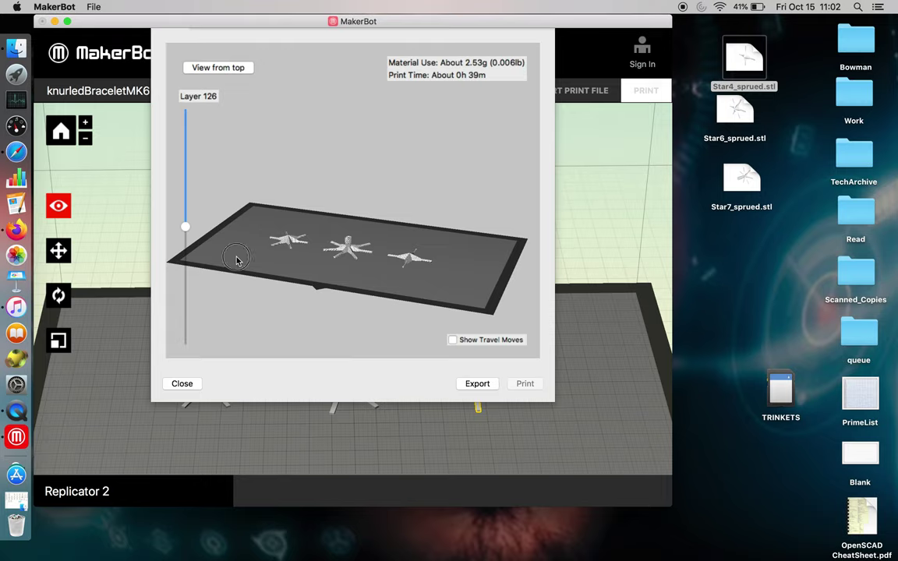
{"action": "left_click_drag", "start_coordinate": [238, 260], "coordinate": [256, 306]}
{"action": "scroll", "coordinate": [256, 307], "scroll_direction": "up", "scroll_amount": 5}
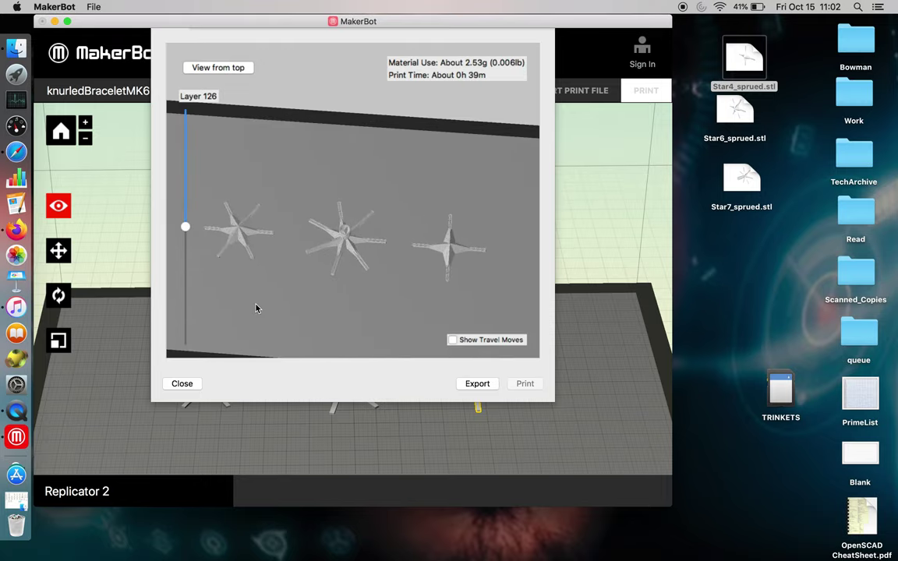
{"action": "scroll", "coordinate": [256, 308], "scroll_direction": "up", "scroll_amount": 3}
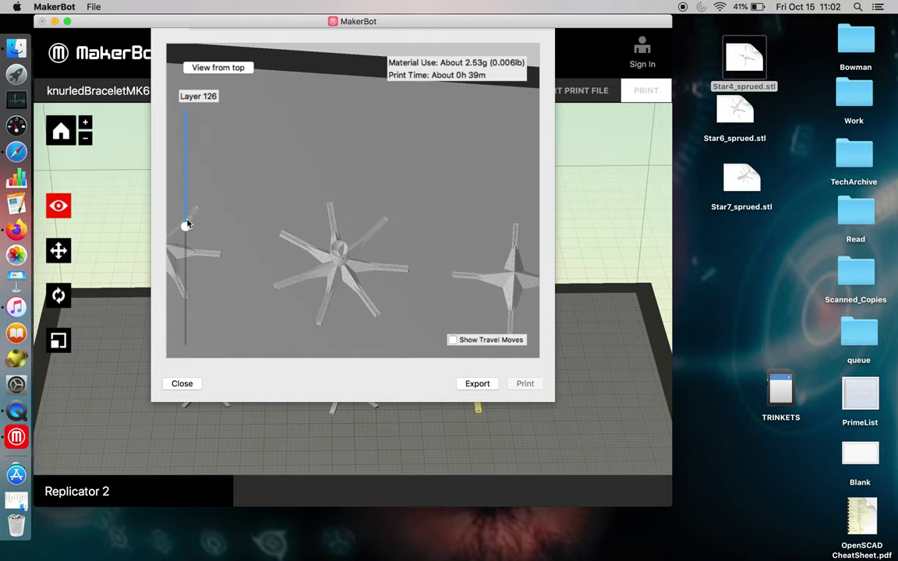
Lower the preview to layer 16 and inspect the shells and infill of the seven-pointed star up close
{"action": "left_click_drag", "start_coordinate": [186, 226], "coordinate": [194, 331]}
{"action": "scroll", "coordinate": [308, 289], "scroll_direction": "up", "scroll_amount": 10}
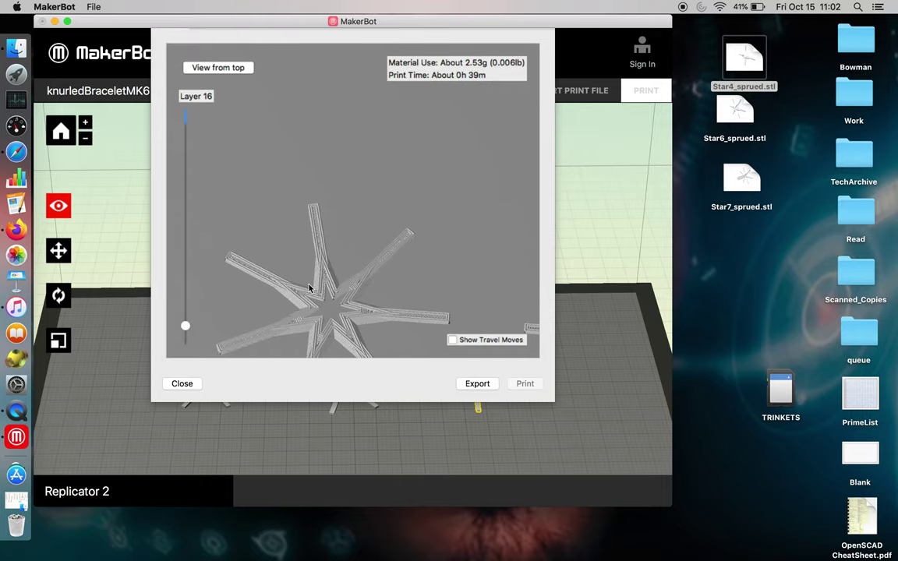
{"action": "scroll", "coordinate": [307, 288], "scroll_direction": "up", "scroll_amount": 3}
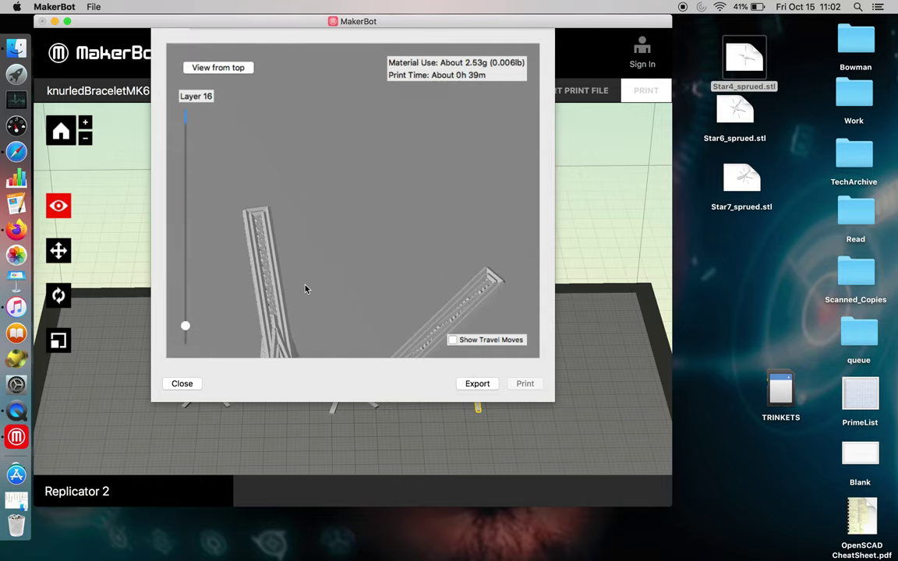
{"action": "left_click_drag", "start_coordinate": [306, 288], "coordinate": [337, 282]}
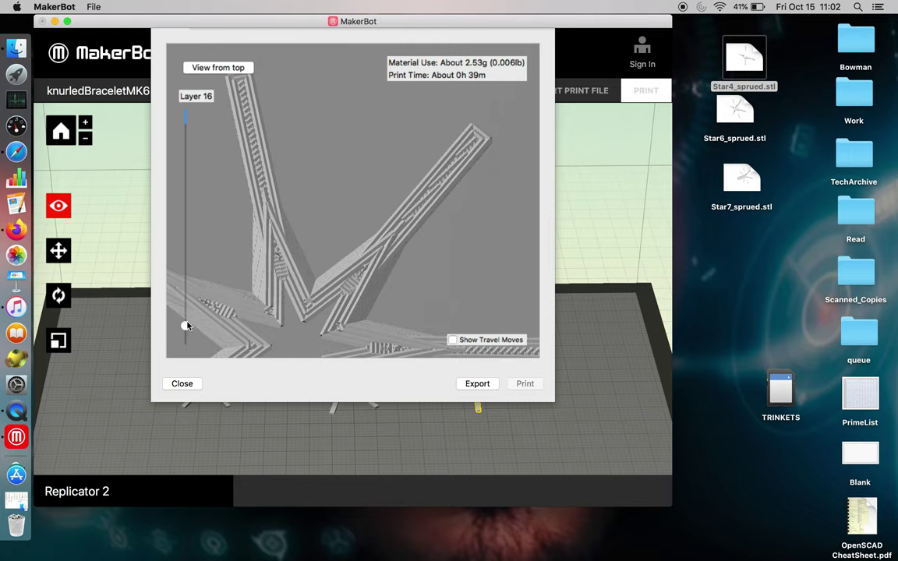
Inspect the seven-pointed star's central sprue at layer 205, and step back down through the layers to layer 12
{"action": "left_click_drag", "start_coordinate": [185, 329], "coordinate": [178, 155]}
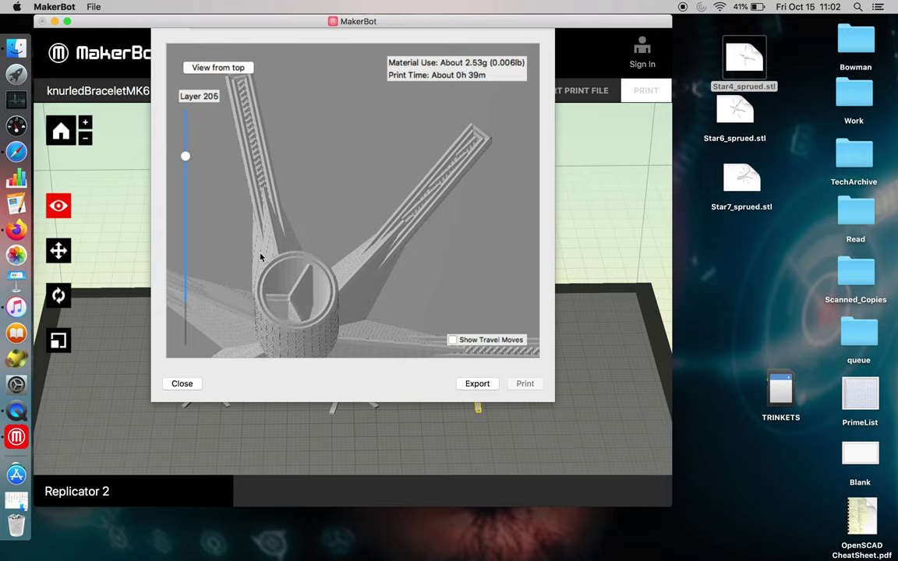
{"action": "left_click_drag", "start_coordinate": [305, 315], "coordinate": [294, 291]}
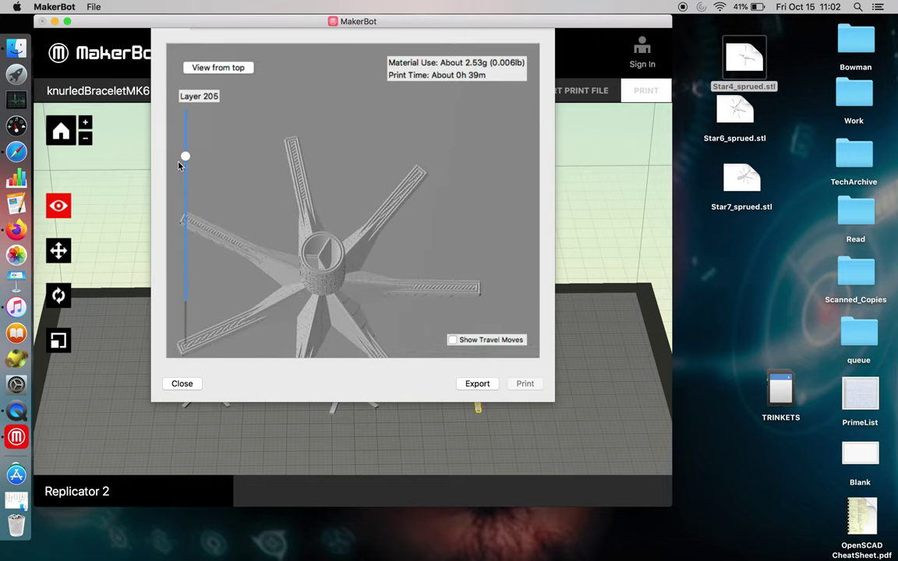
{"action": "left_click_drag", "start_coordinate": [186, 153], "coordinate": [187, 179]}
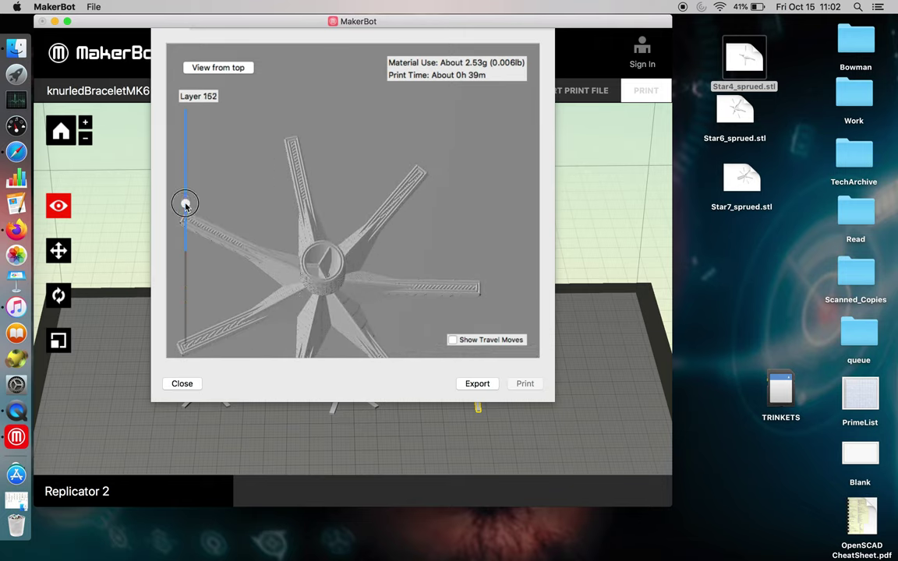
{"action": "left_click_drag", "start_coordinate": [186, 205], "coordinate": [185, 330]}
{"action": "scroll", "coordinate": [278, 316], "scroll_direction": "down", "scroll_amount": 2}
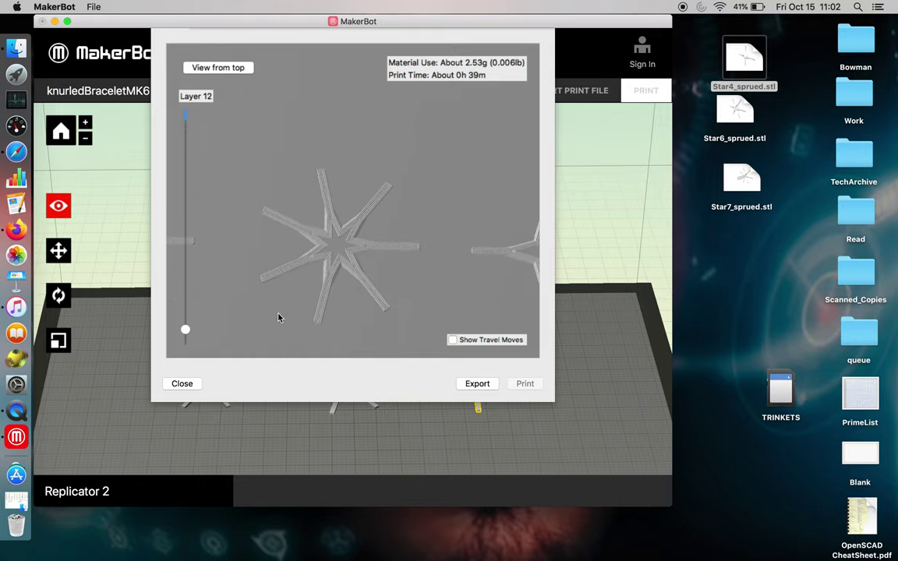
{"action": "scroll", "coordinate": [278, 316], "scroll_direction": "down", "scroll_amount": 2}
Raise the preview to layer 120, look at the stars from another angle, and close the preview
{"action": "left_click_drag", "start_coordinate": [187, 330], "coordinate": [194, 233]}
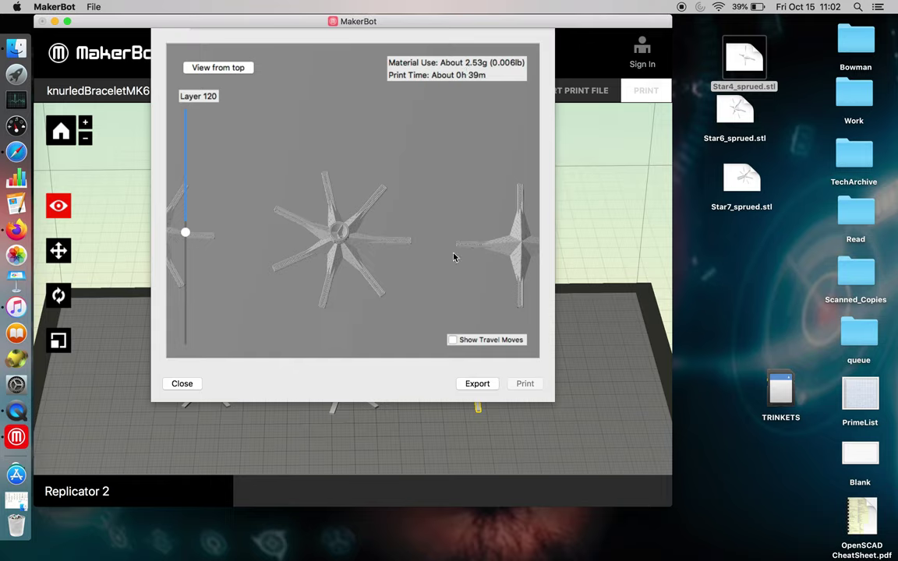
{"action": "left_click_drag", "start_coordinate": [454, 257], "coordinate": [333, 363]}
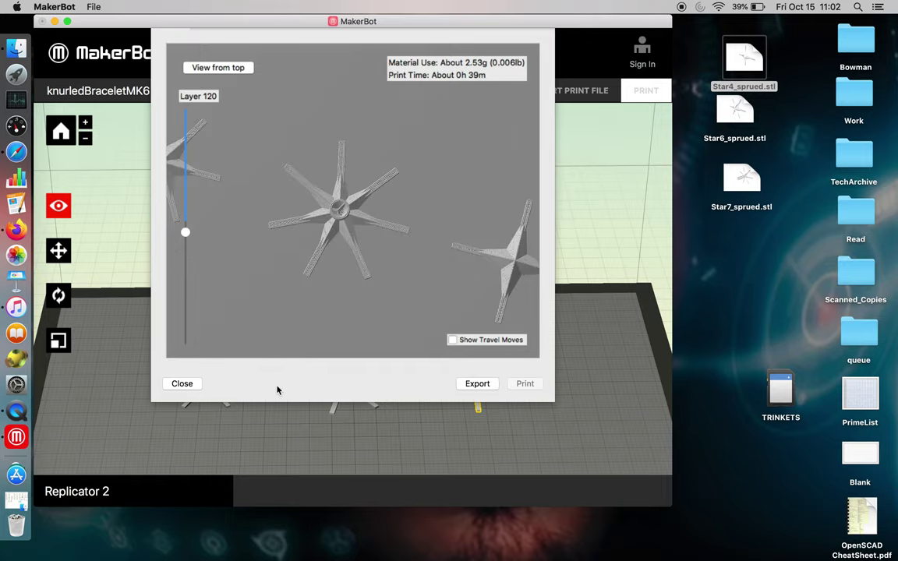
{"action": "left_click", "coordinate": [183, 385]}
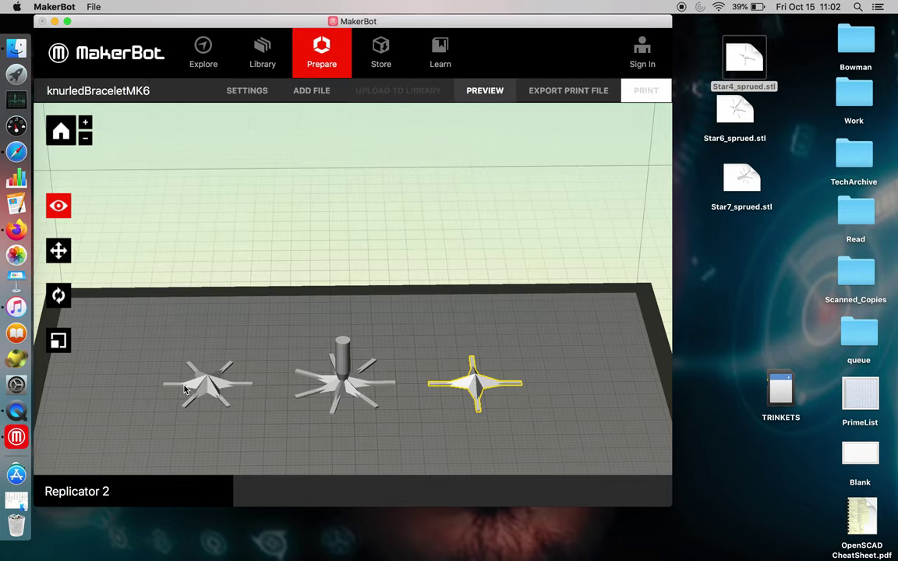
Export the print file to the queue folder as Star4_Array((8% and dismiss the save summary
{"action": "left_click", "coordinate": [566, 92]}
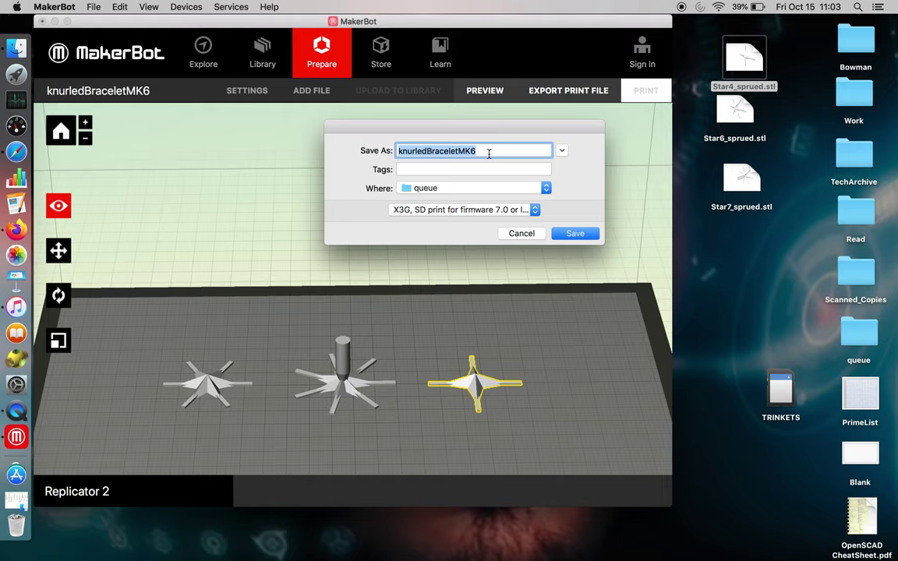
{"action": "type", "text": "Sta"}
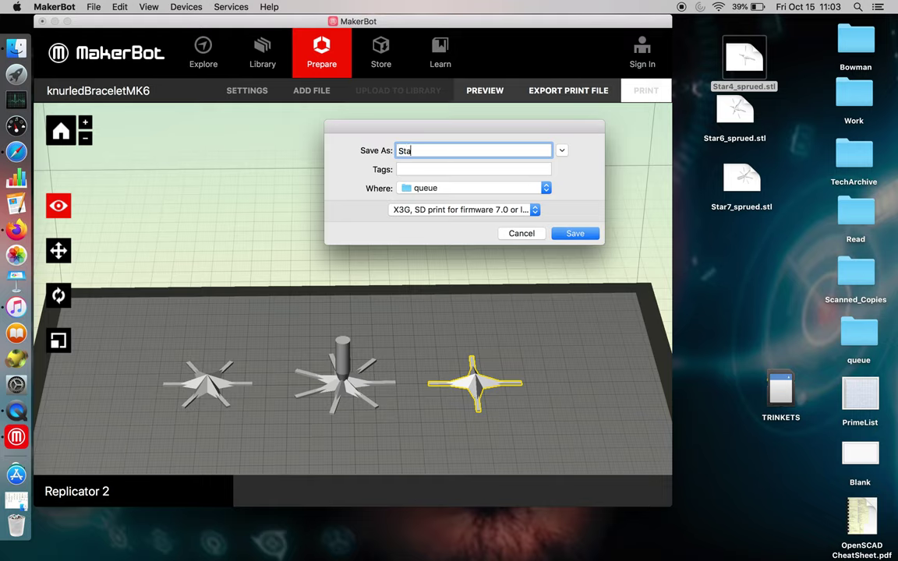
{"action": "type", "text": "r4_array"}
{"action": "key", "text": "Left"}
{"action": "key", "text": "Left"}
{"action": "key", "text": "Left"}
{"action": "key", "text": "Left"}
{"action": "key", "text": "BackSpace"}
{"action": "type", "text": "A"}
{"action": "key", "text": "Right"}
{"action": "key", "text": "Right"}
{"action": "key", "text": "Right"}
{"action": "key", "text": "Right"}
{"action": "type", "text": "((8%"}
{"action": "left_click", "coordinate": [575, 234]}
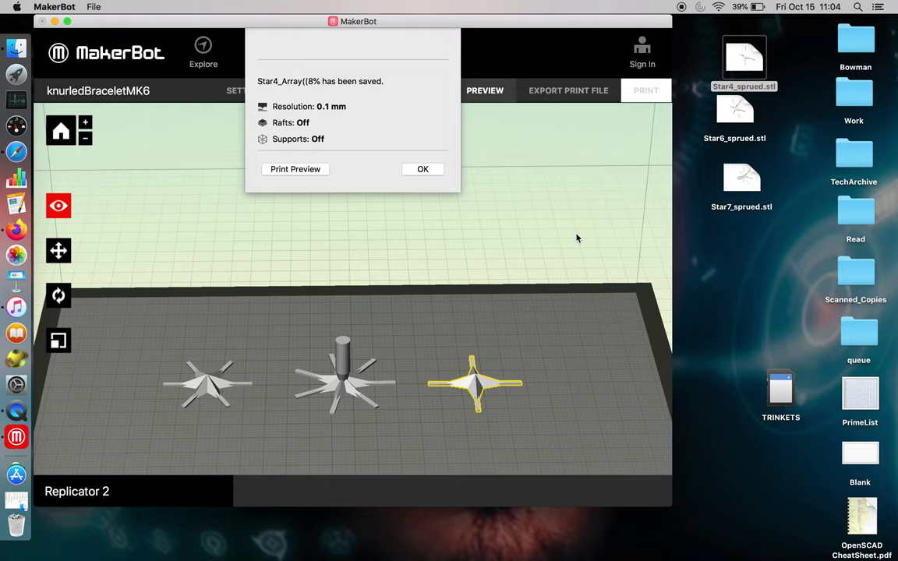
{"action": "left_click", "coordinate": [422, 168]}
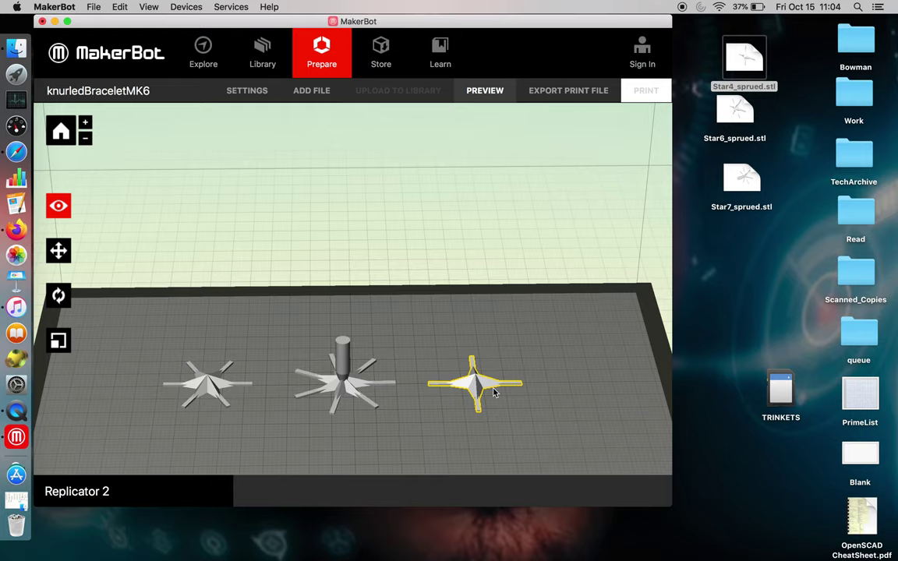
Open the queue folder in Finder and clean up its files by Date Created
{"action": "double_click", "coordinate": [859, 334]}
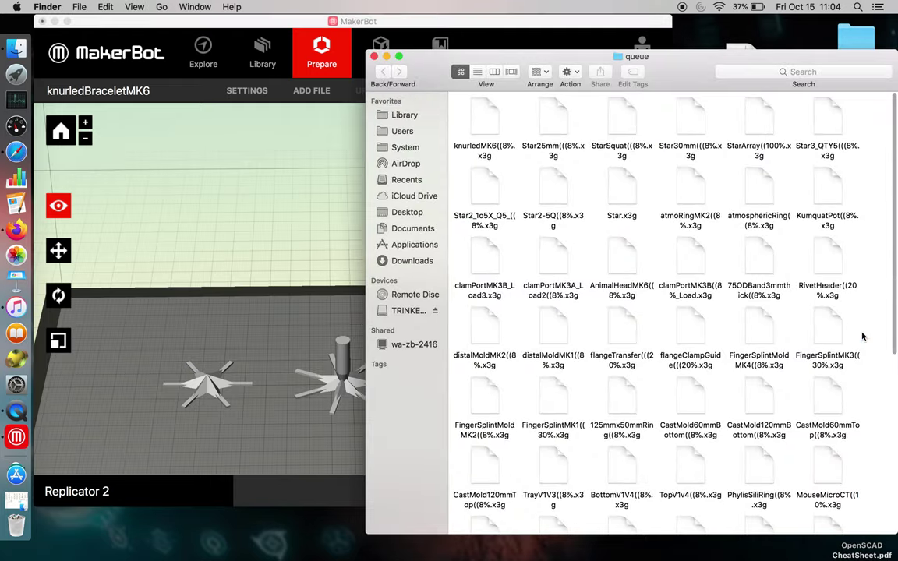
{"action": "right_click", "coordinate": [505, 169]}
{"action": "mouse_move", "coordinate": [538, 237]}
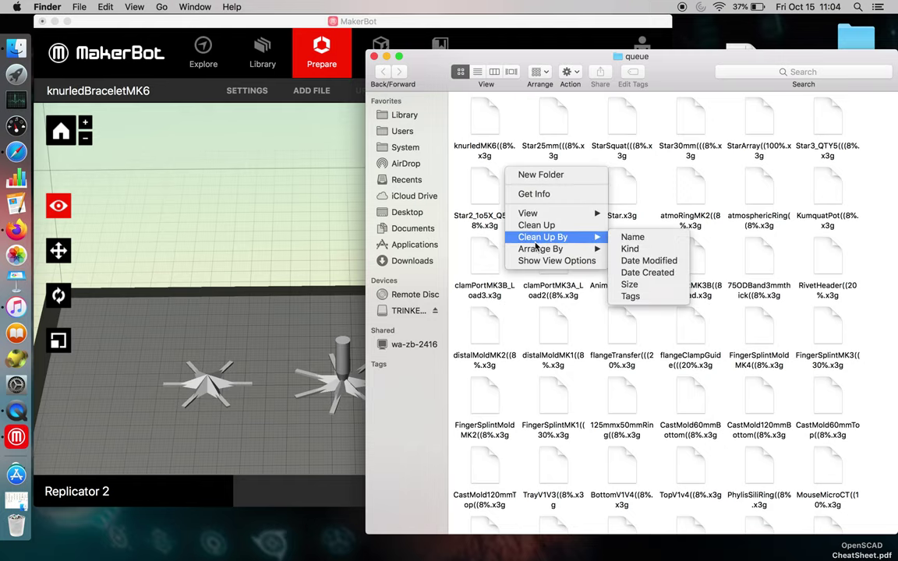
{"action": "left_click", "coordinate": [630, 272]}
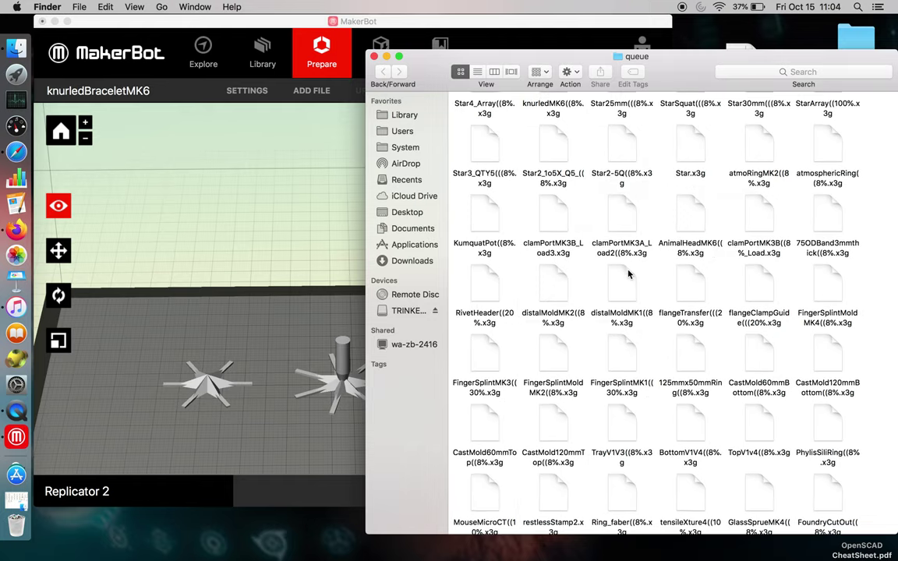
Open the TRINKETS card beside the queue folder and copy Star4_Array((8%.x3g onto it
{"action": "left_click_drag", "start_coordinate": [729, 85], "coordinate": [876, 457]}
{"action": "double_click", "coordinate": [778, 380]}
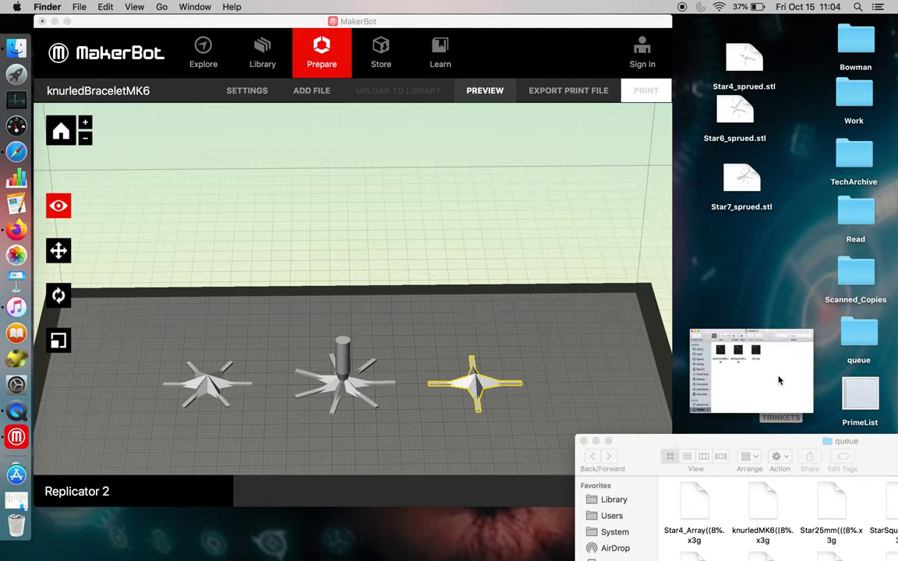
{"action": "left_click_drag", "start_coordinate": [705, 187], "coordinate": [694, 81]}
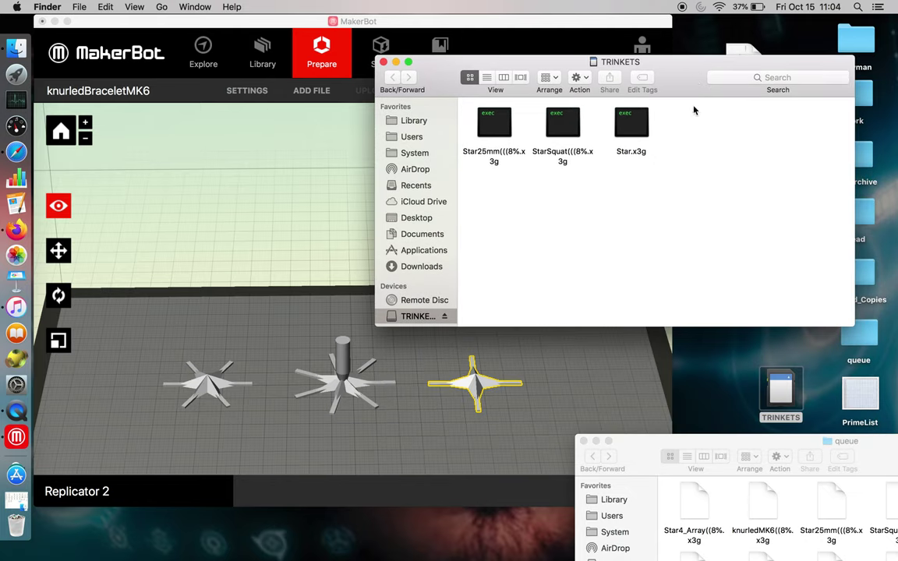
{"action": "left_click", "coordinate": [698, 499]}
{"action": "left_click_drag", "start_coordinate": [698, 499], "coordinate": [674, 232]}
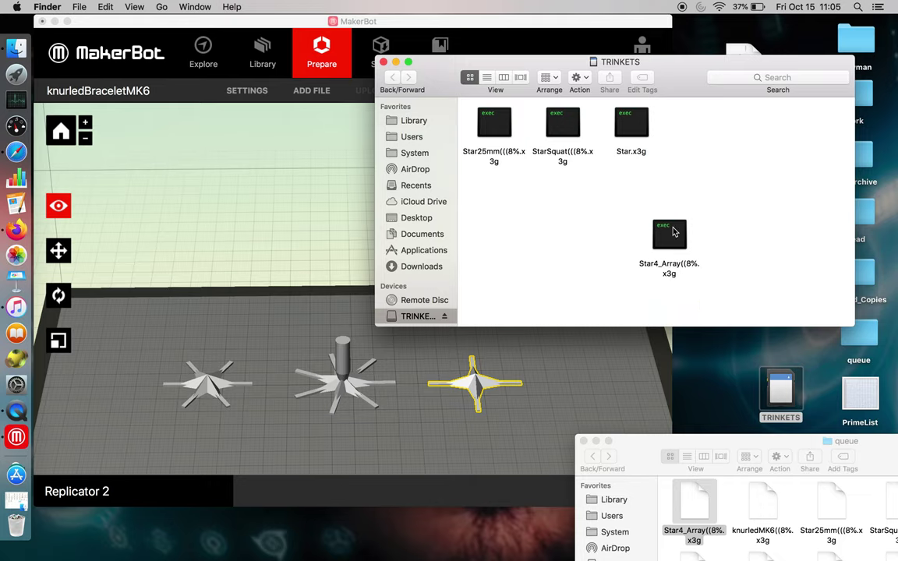